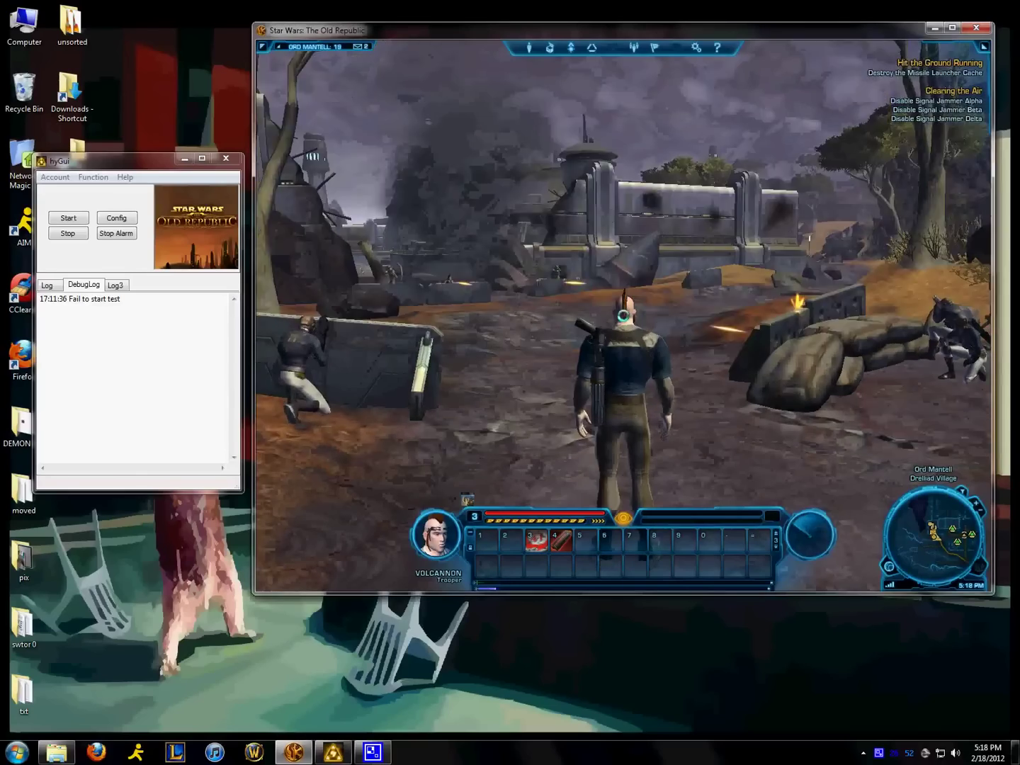
Zoom the game camera out behind the character and switch the quickslots to action bar 1
{"action": "scroll", "coordinate": [653, 237], "scroll_direction": "down", "scroll_amount": 5}
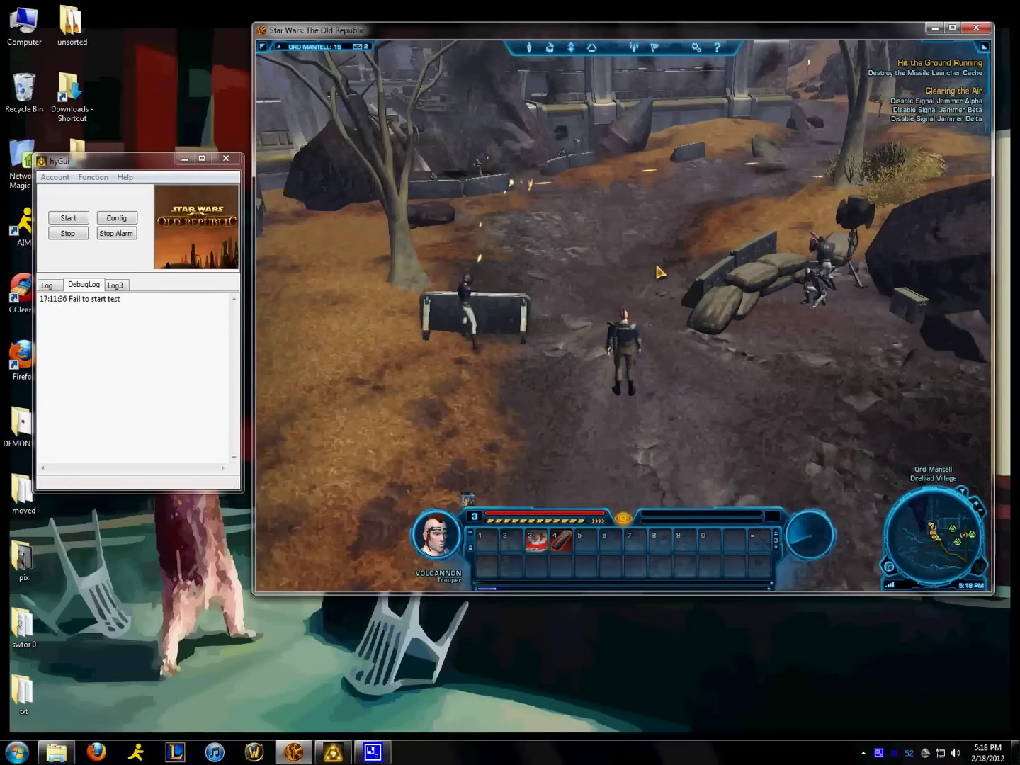
{"action": "scroll", "coordinate": [660, 270], "scroll_direction": "up", "scroll_amount": 5}
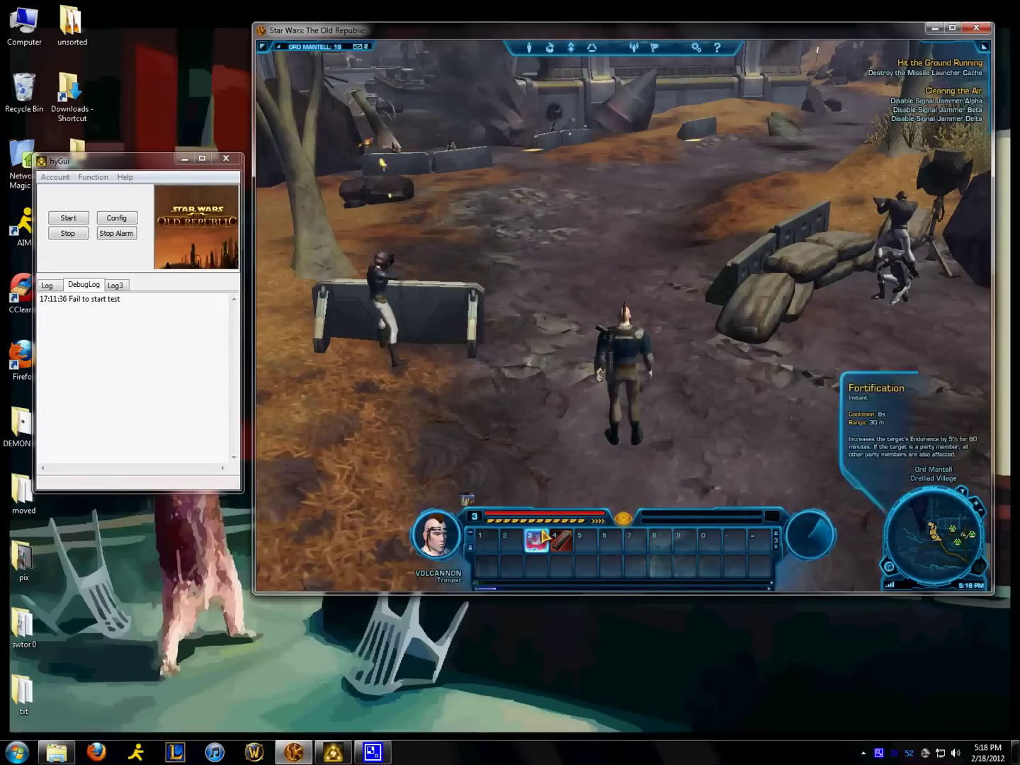
{"action": "left_click", "coordinate": [780, 537]}
{"action": "scroll", "coordinate": [722, 391], "scroll_direction": "down", "scroll_amount": 5}
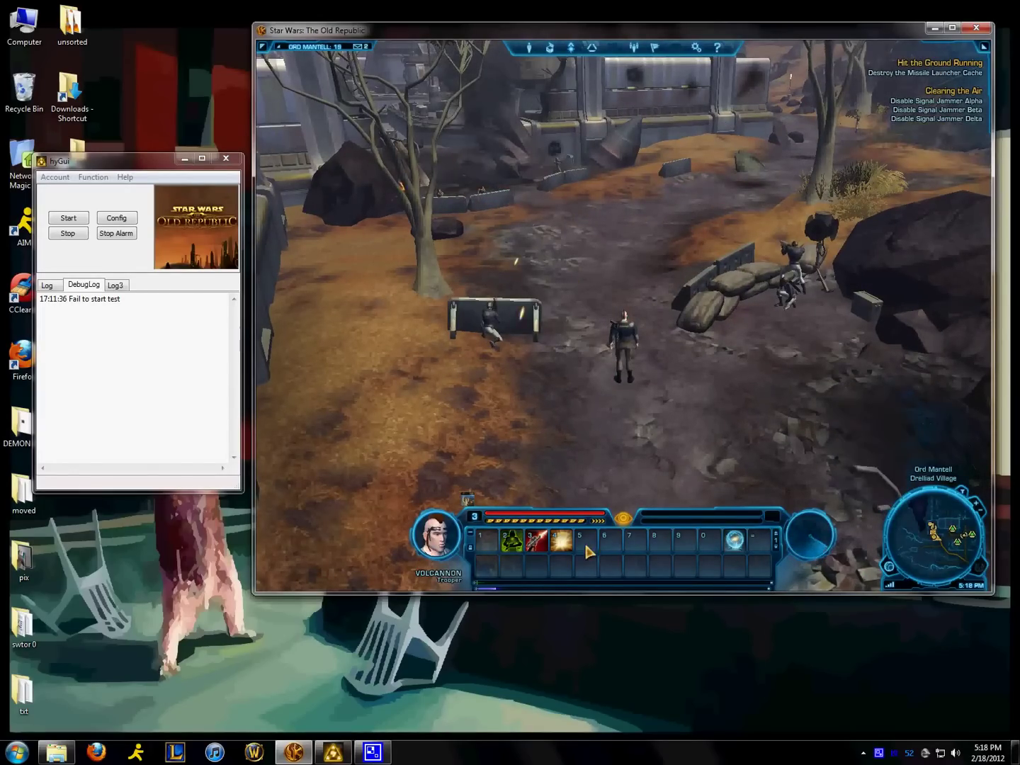
Examine the patrol, resurrection and return-to-town path fields in the bot's path settings, then close the configuration
{"action": "left_click", "coordinate": [167, 386]}
{"action": "left_click", "coordinate": [117, 218]}
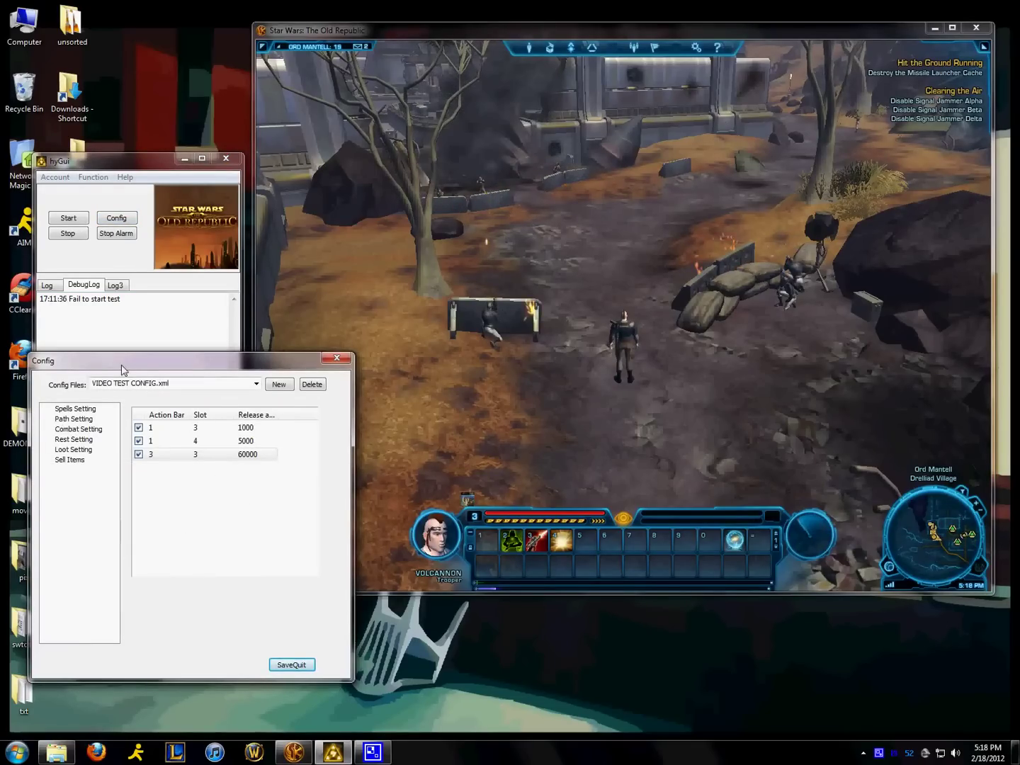
{"action": "left_click", "coordinate": [74, 420]}
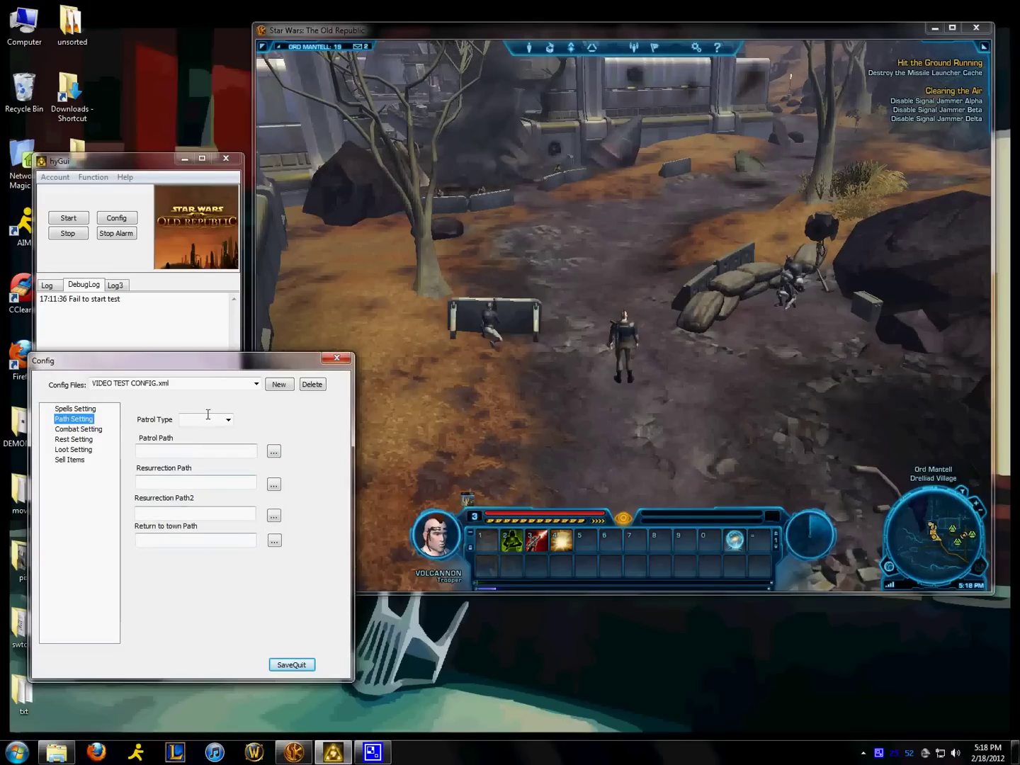
{"action": "left_click", "coordinate": [200, 451]}
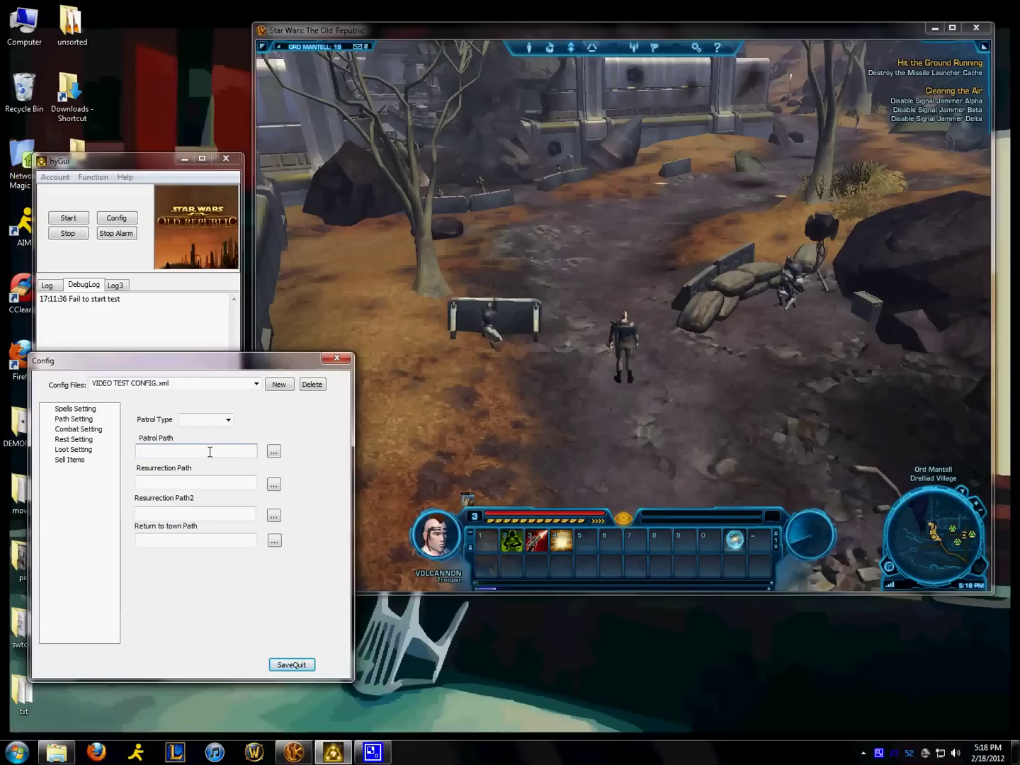
{"action": "left_click", "coordinate": [171, 482]}
{"action": "left_click", "coordinate": [169, 482]}
{"action": "left_click", "coordinate": [163, 514]}
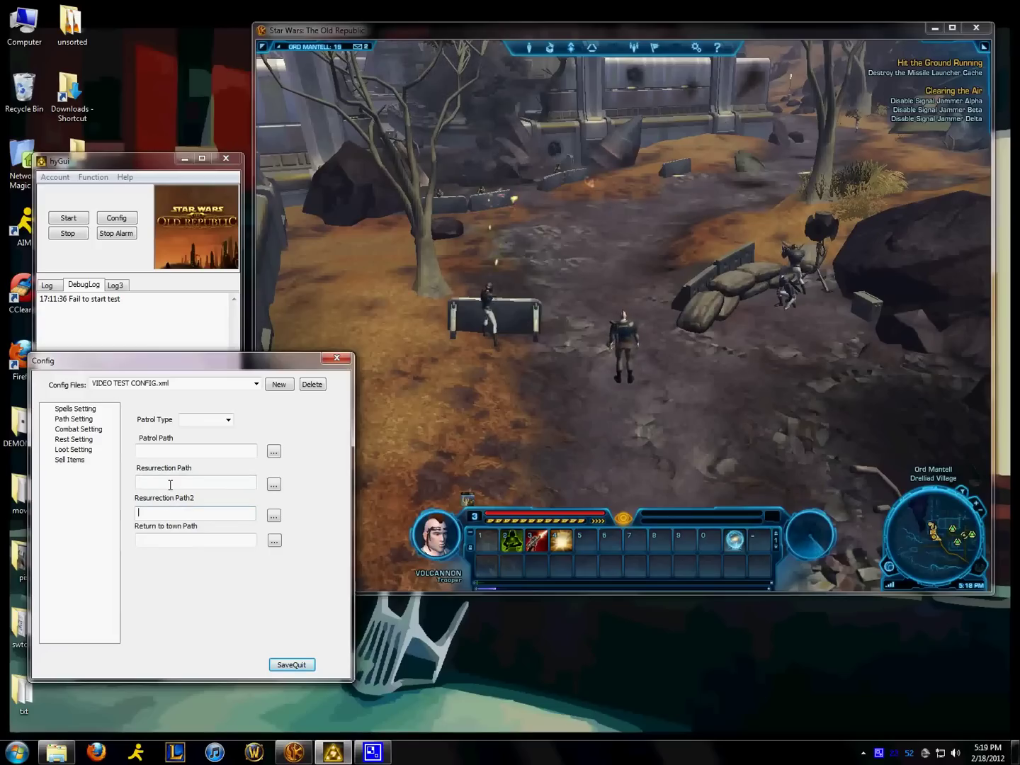
{"action": "left_click", "coordinate": [170, 483]}
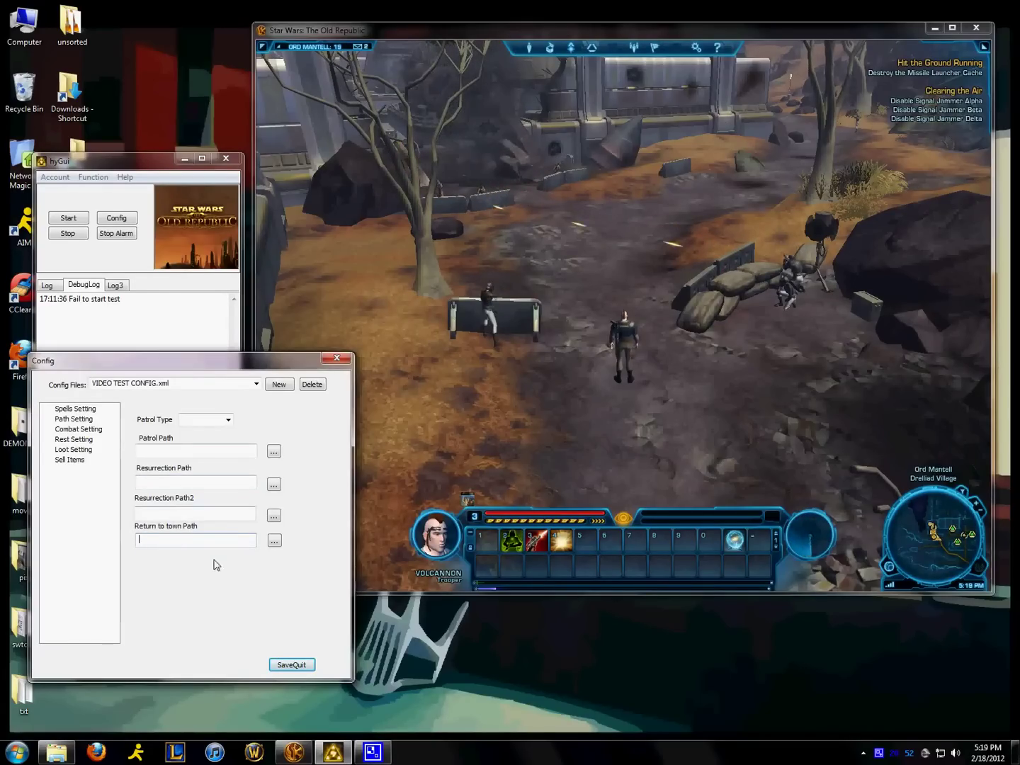
{"action": "left_click", "coordinate": [337, 358]}
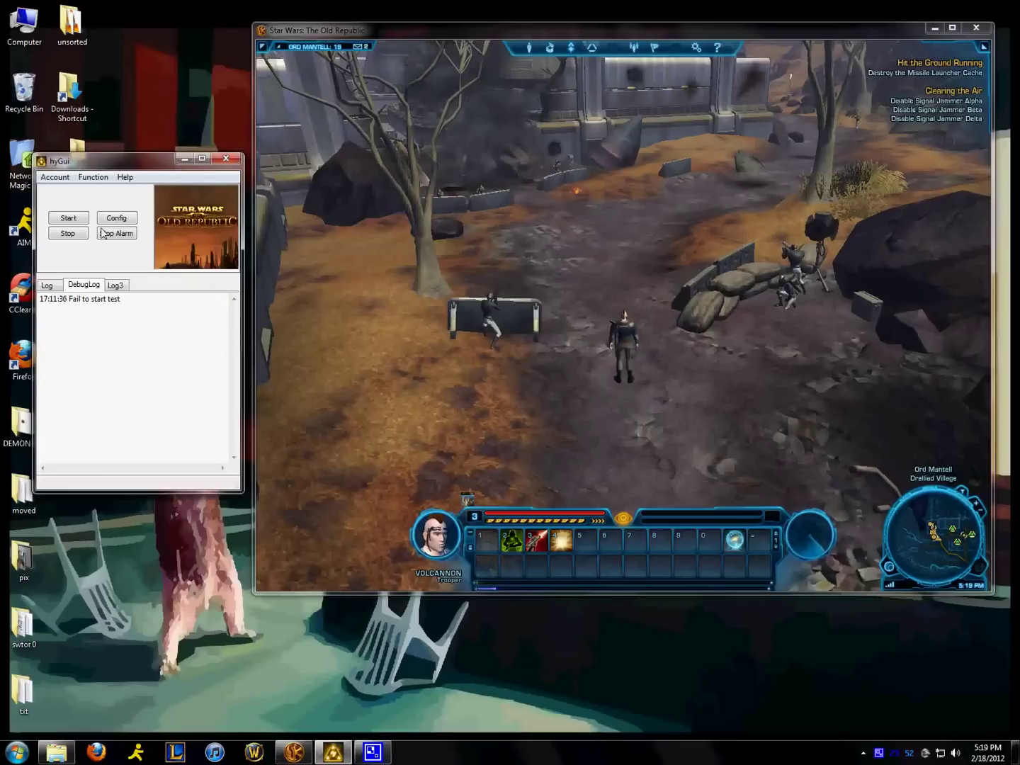
Open the waypoint recorder, move it clear of the main bot window, and create a new path named TROOPER ATTACK 1
{"action": "left_click", "coordinate": [89, 179]}
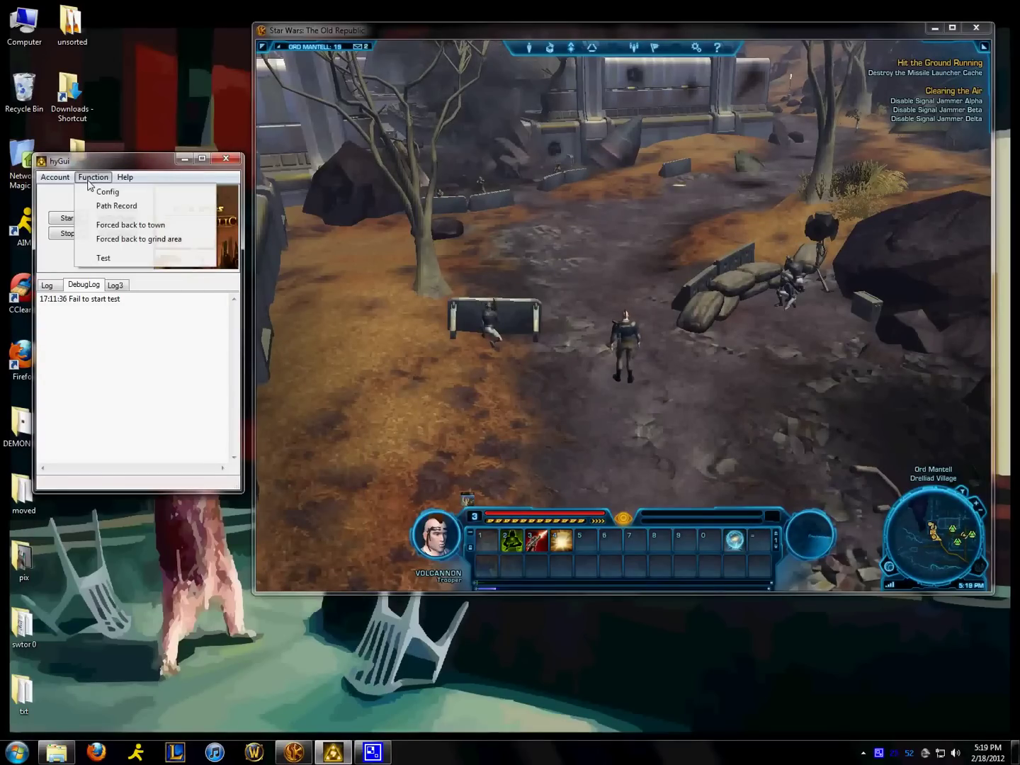
{"action": "left_click", "coordinate": [119, 206]}
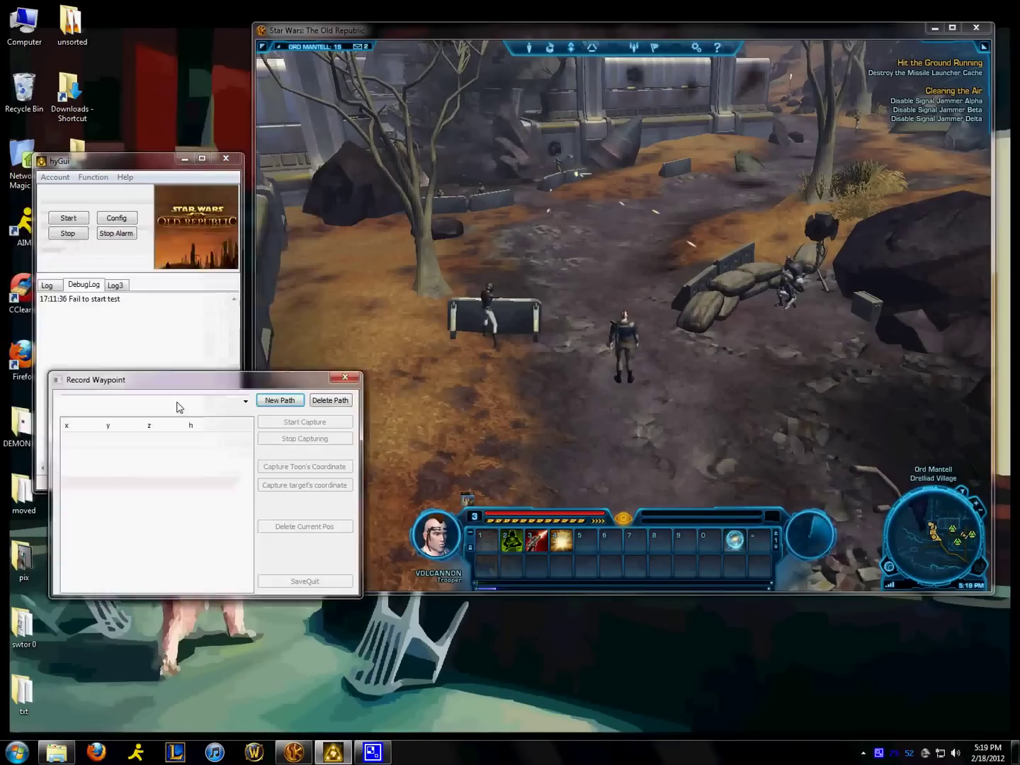
{"action": "left_click_drag", "start_coordinate": [177, 405], "coordinate": [144, 532]}
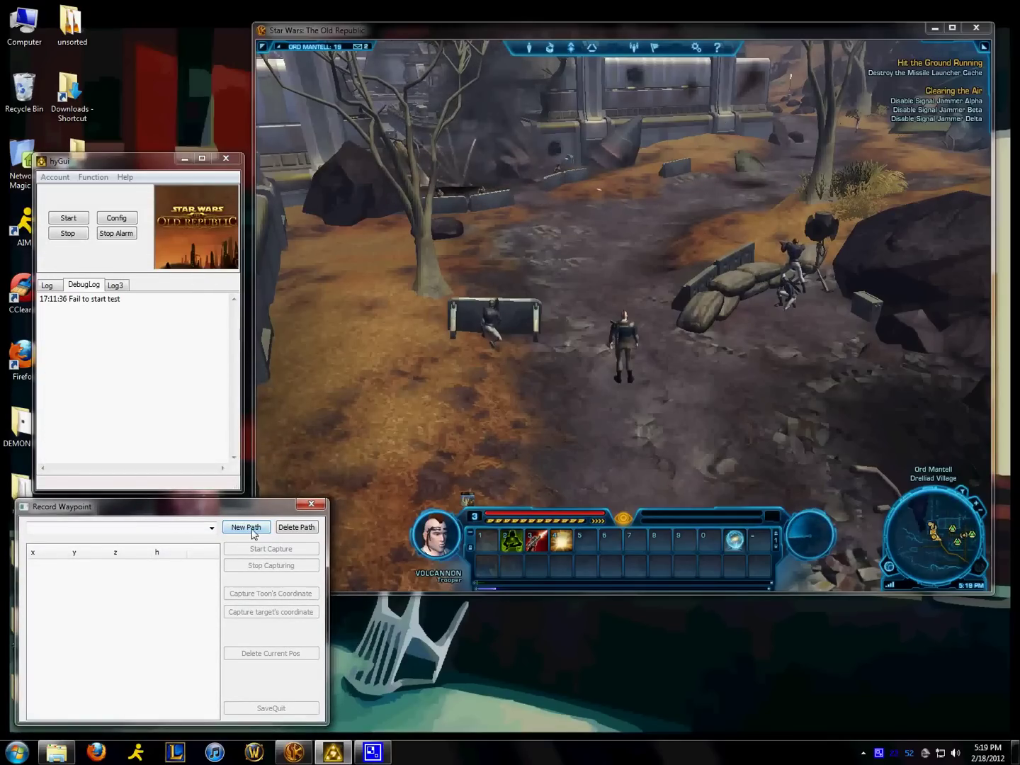
{"action": "left_click", "coordinate": [248, 528]}
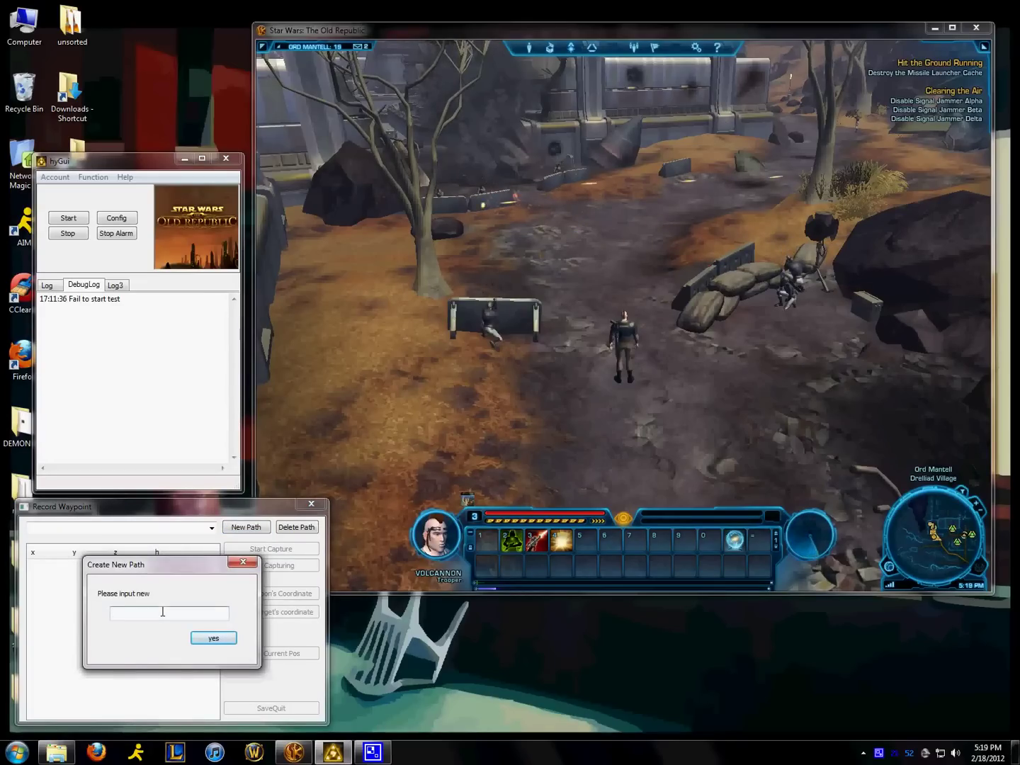
{"action": "type", "text": "TROOPER ATTACK 1"}
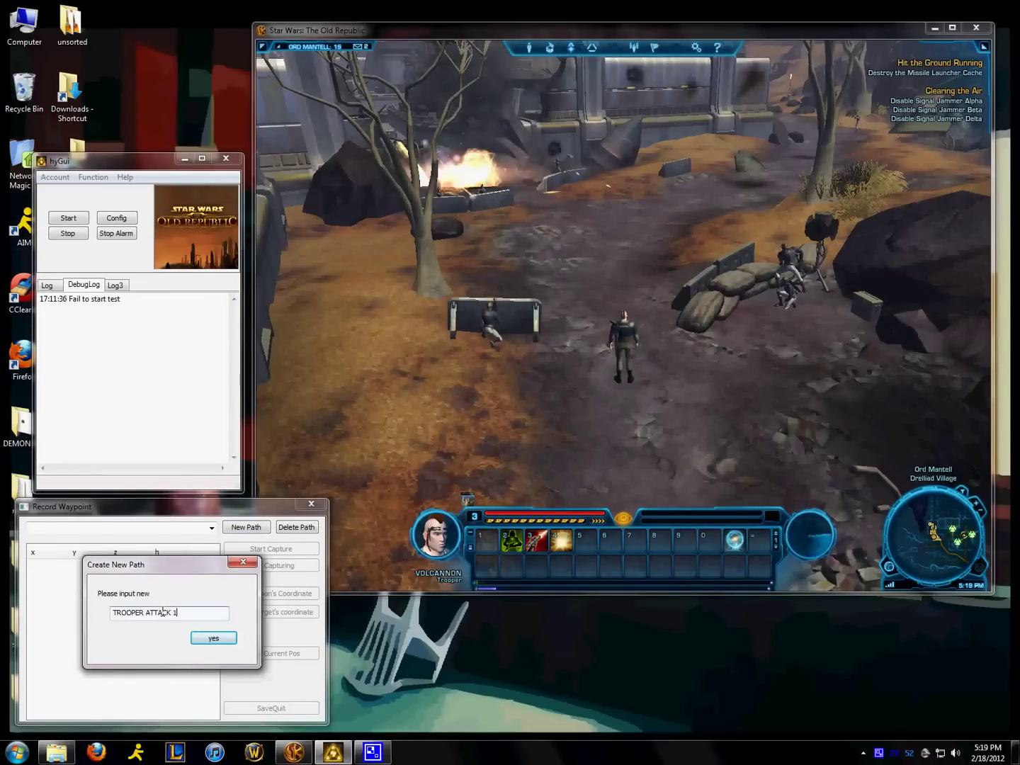
{"action": "left_click", "coordinate": [214, 639]}
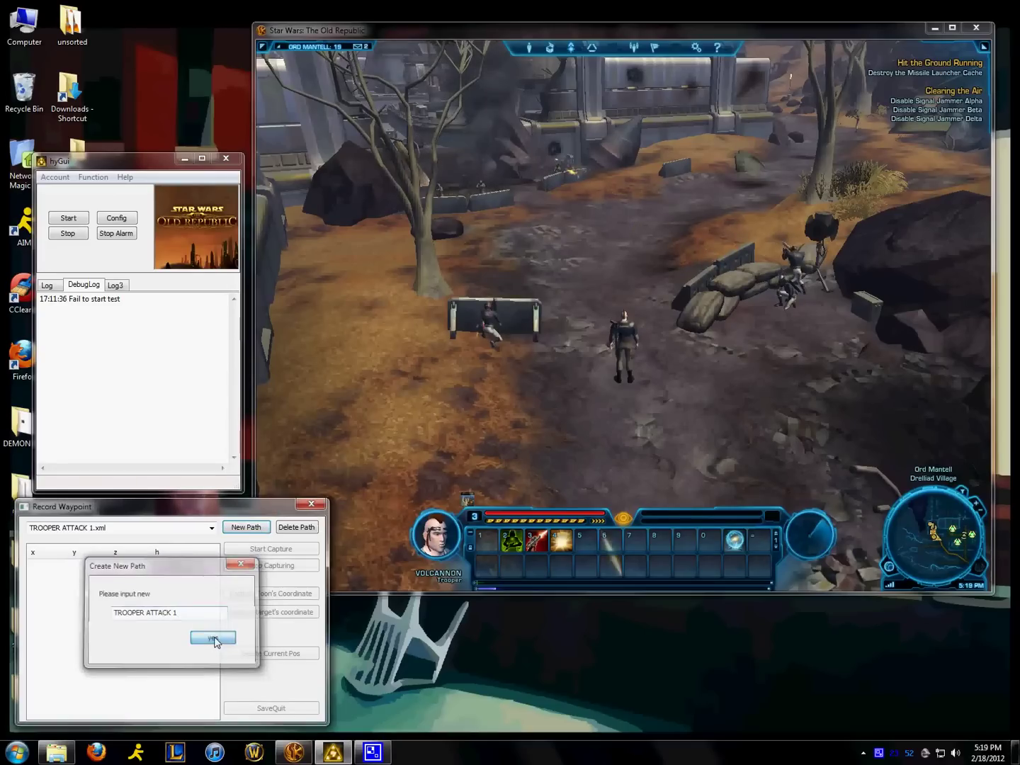
{"action": "left_click", "coordinate": [597, 371]}
{"action": "left_click", "coordinate": [210, 506]}
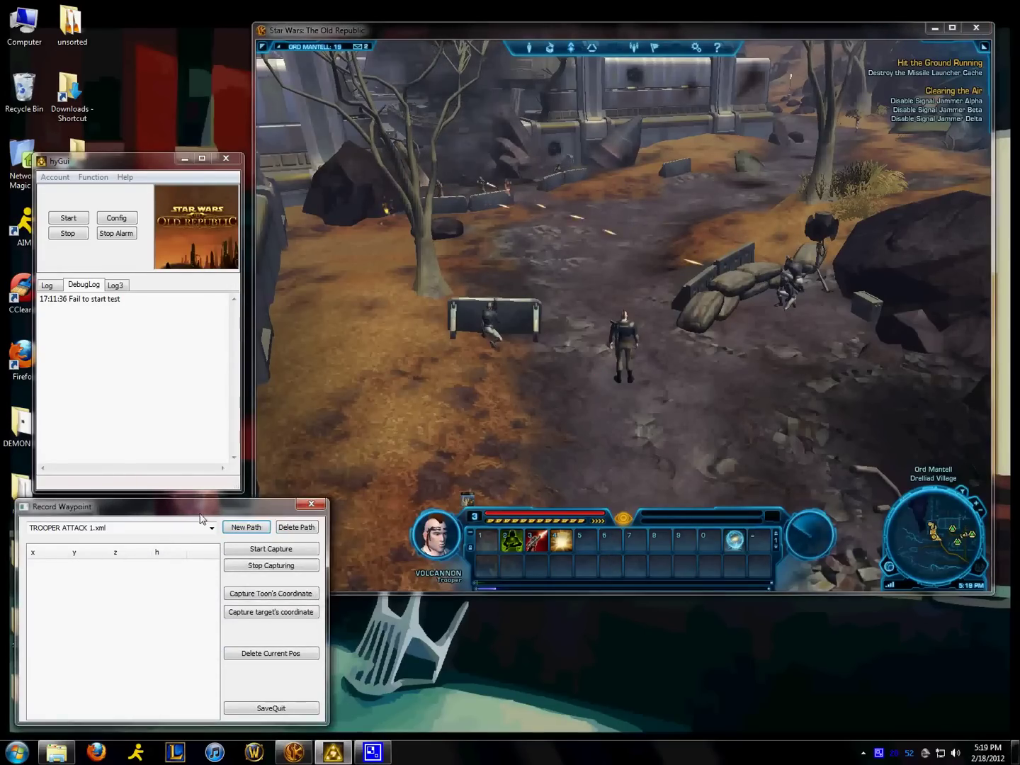
Start capturing waypoints and run the game character up the dirt road toward the Separatist Defenders at the barricades
{"action": "left_click", "coordinate": [272, 550]}
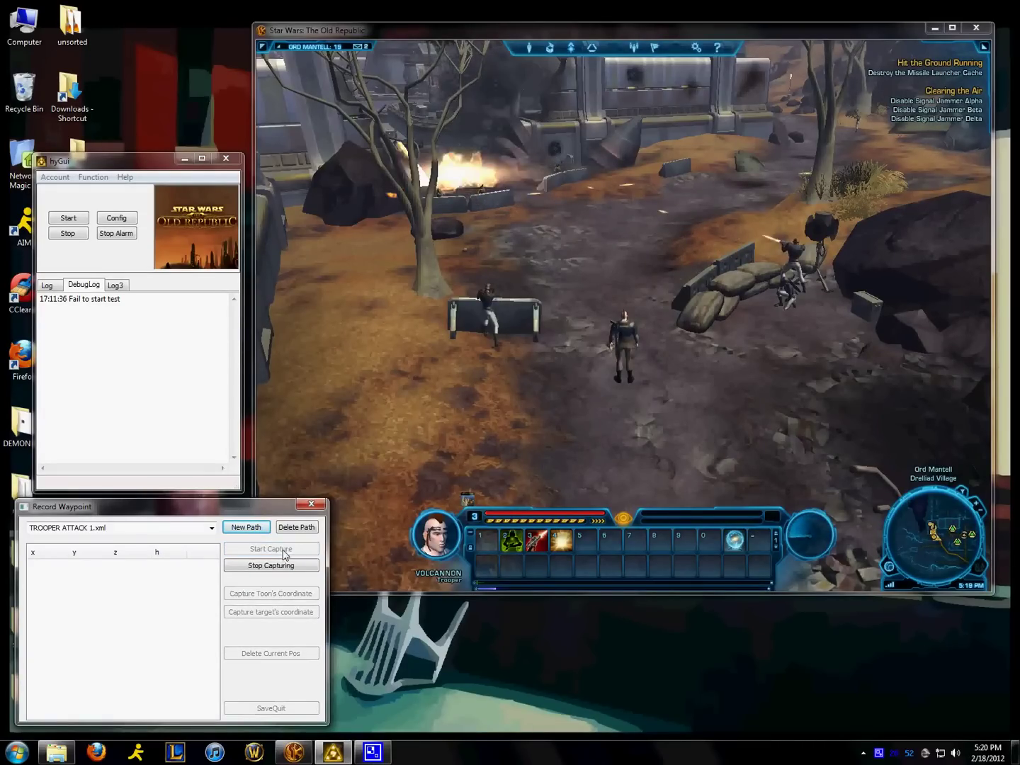
{"action": "left_click", "coordinate": [645, 295]}
{"action": "key", "text": "w"}
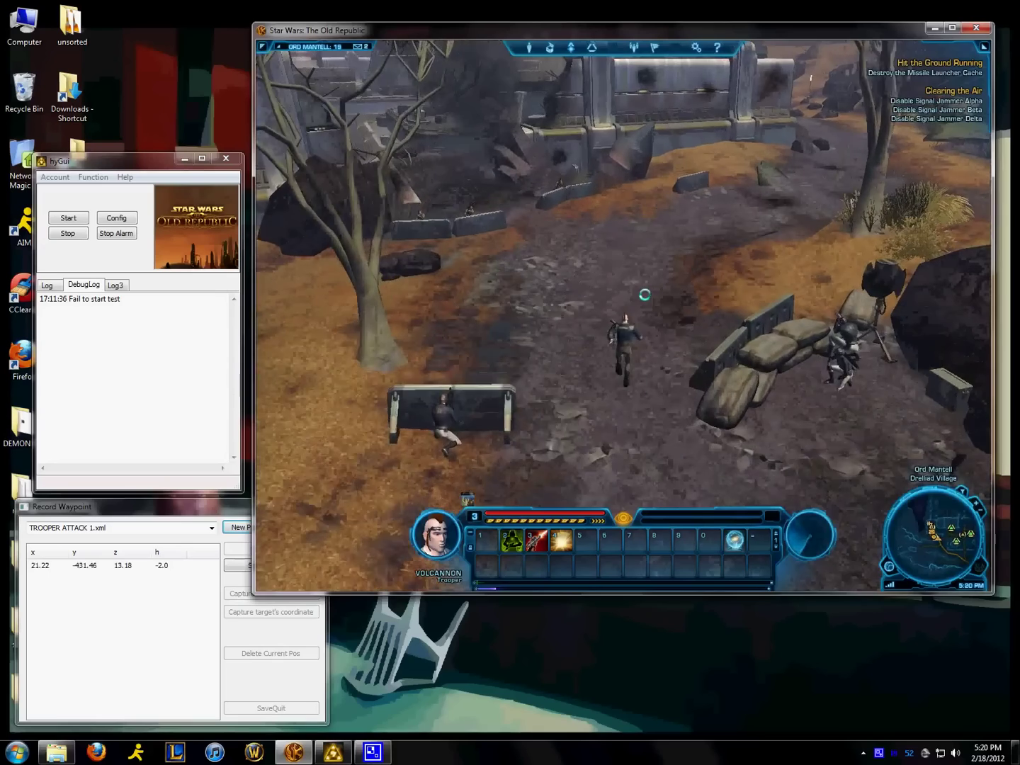
{"action": "key", "text": "a"}
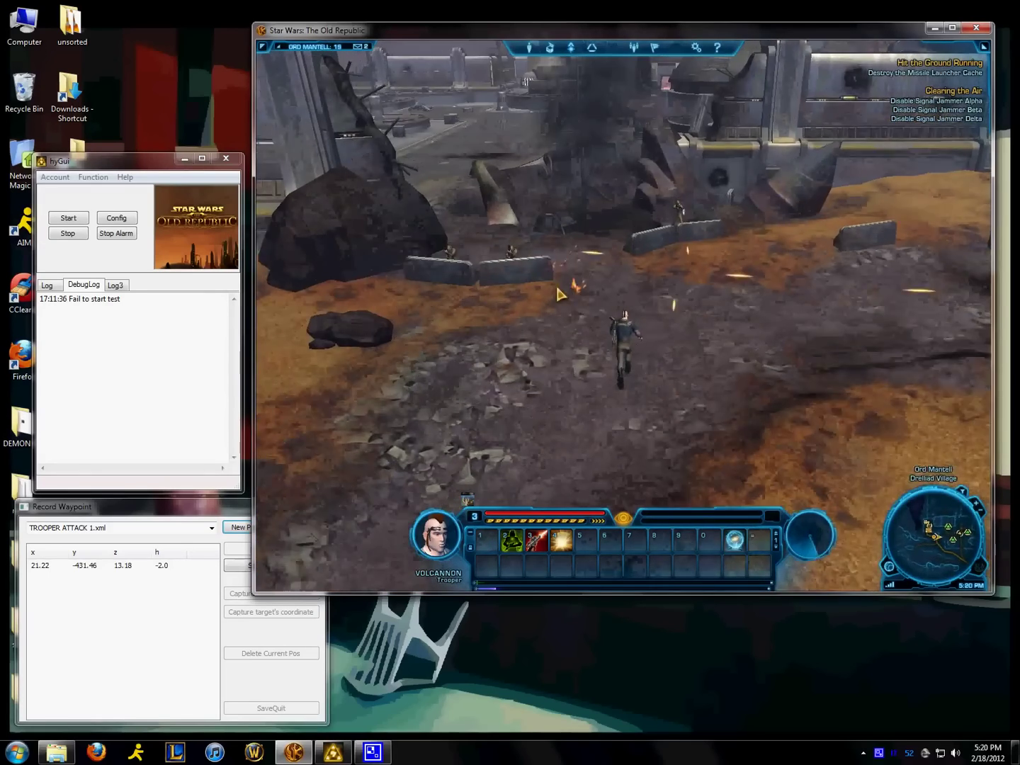
Attack the two Separatist Defenders at the barricades beside the large rock with the slot 3 and slot 2 abilities
{"action": "left_click", "coordinate": [507, 259]}
{"action": "key", "text": "3"}
{"action": "key", "text": "3"}
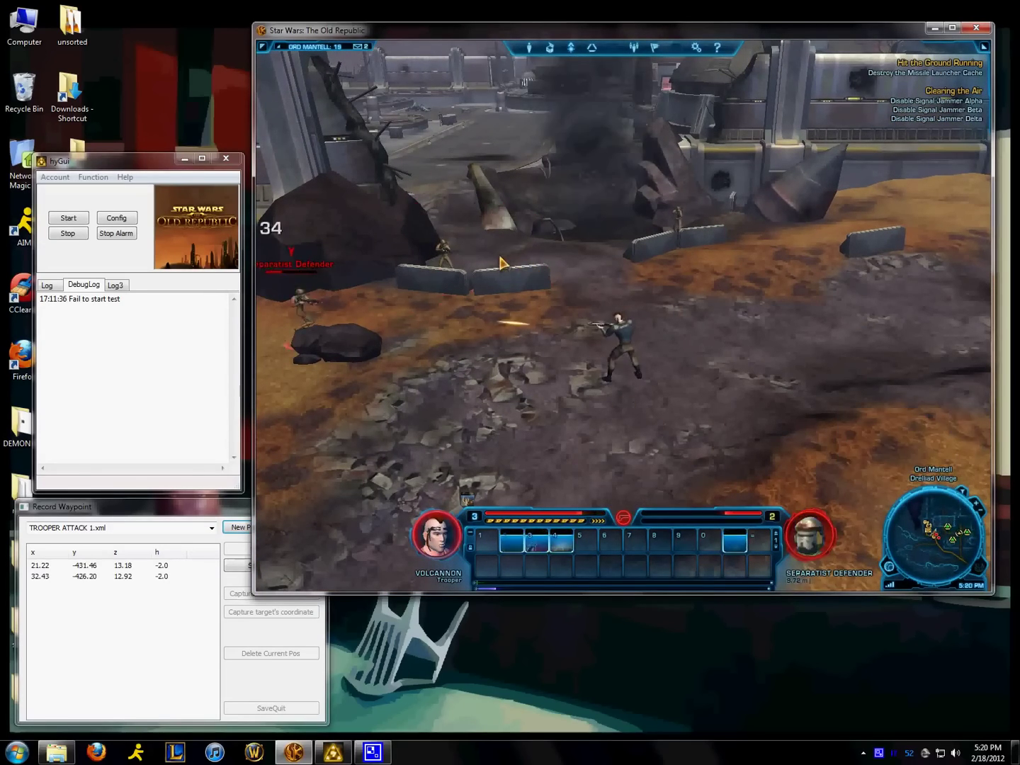
{"action": "key", "text": "3"}
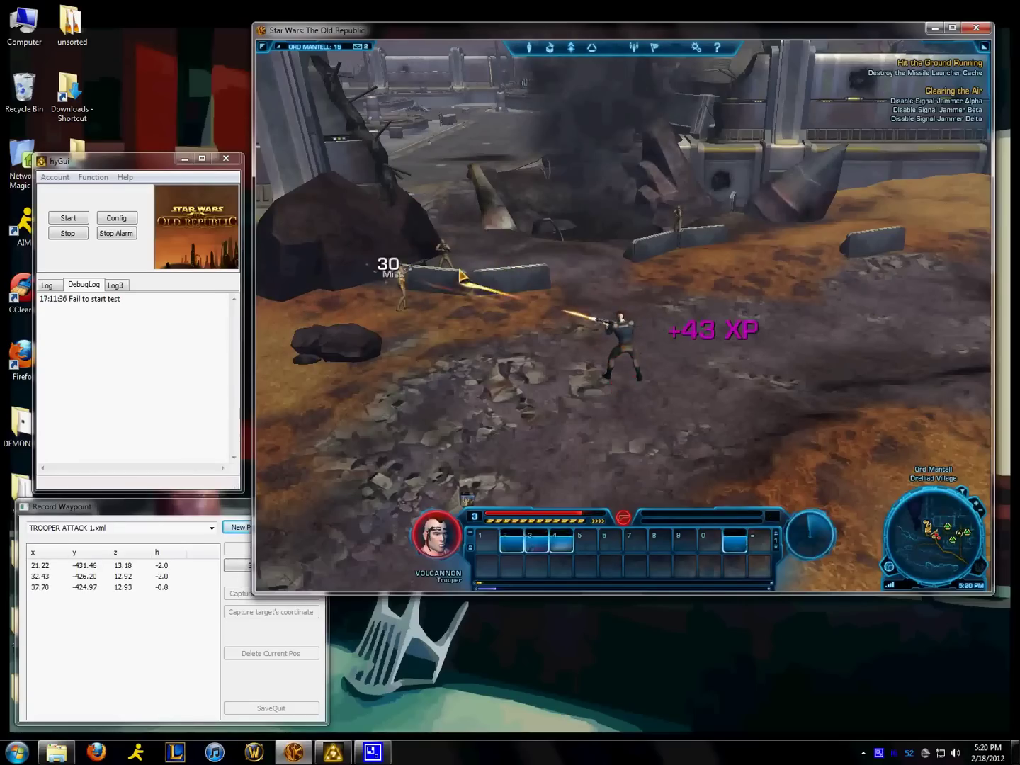
{"action": "left_click", "coordinate": [450, 255]}
{"action": "key", "text": "2"}
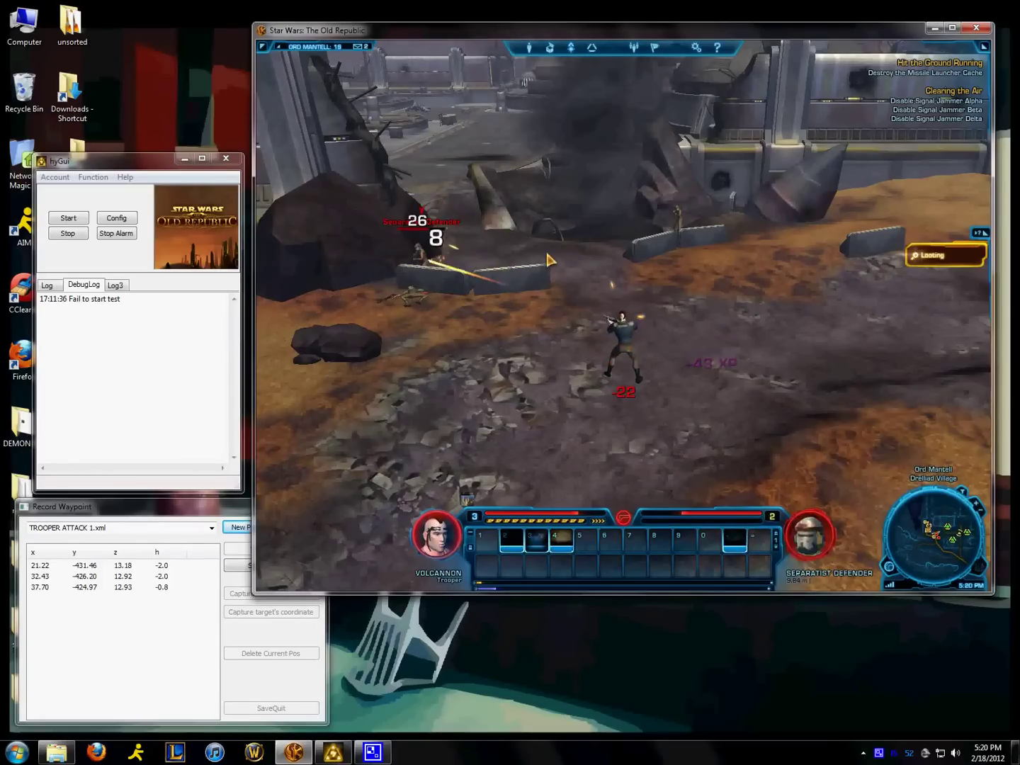
Attack the remaining Separatist Defender at the farther barricade with the slot 2 and slot 3 abilities
{"action": "left_click", "coordinate": [676, 217]}
{"action": "key", "text": "2"}
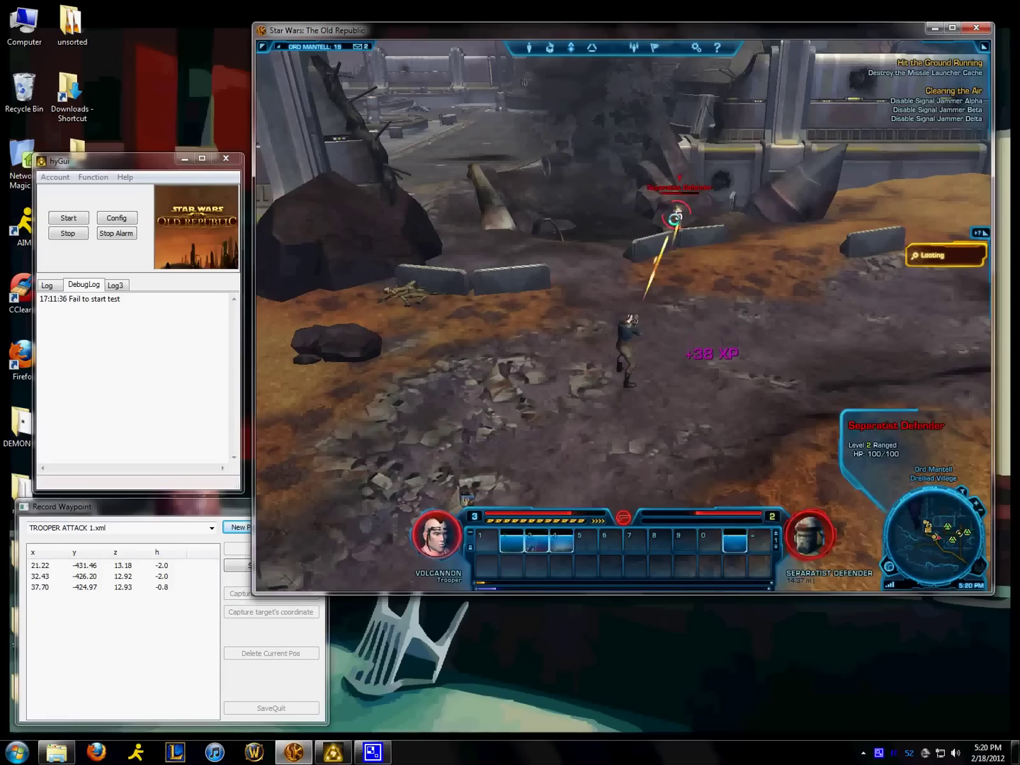
{"action": "key", "text": "3"}
{"action": "key", "text": "3"}
{"action": "key", "text": "3"}
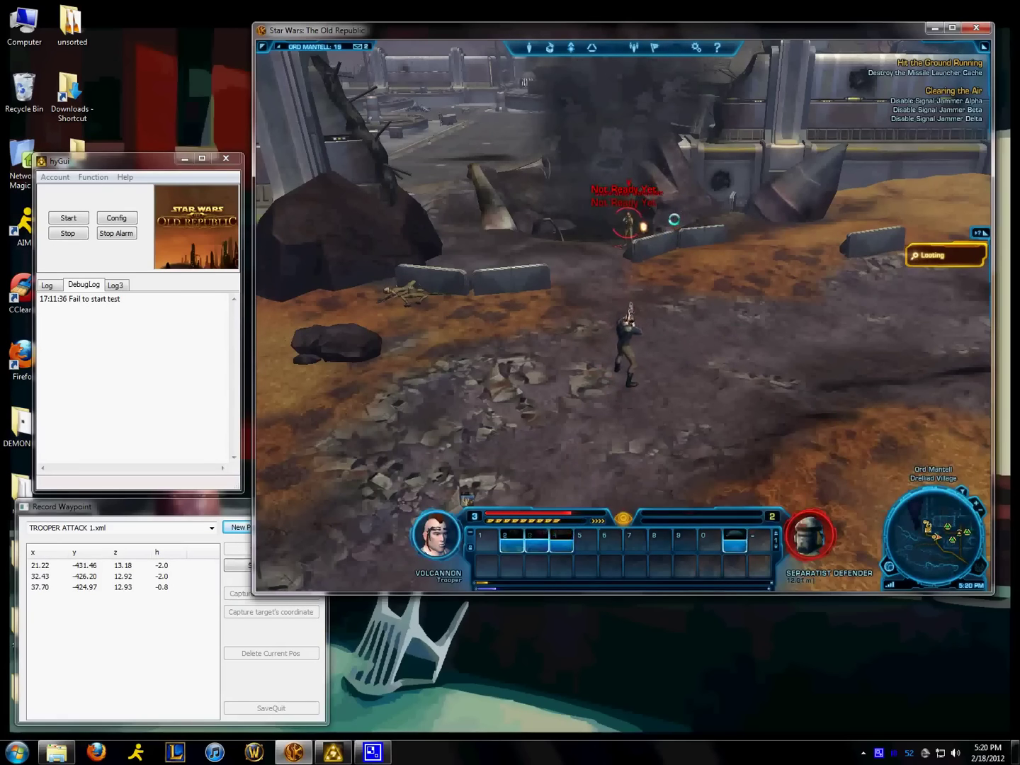
Run the character through the breach in the wall and along the paved village road to record patrol waypoints
{"action": "key", "text": "w"}
{"action": "key", "text": "a"}
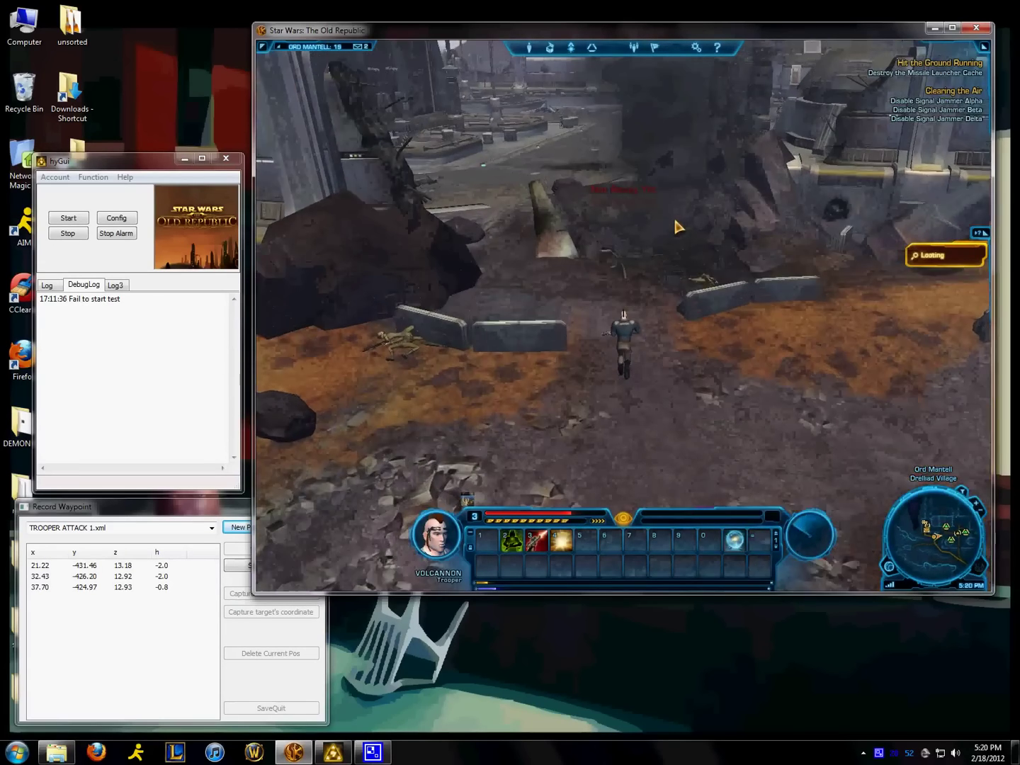
{"action": "key", "text": "a"}
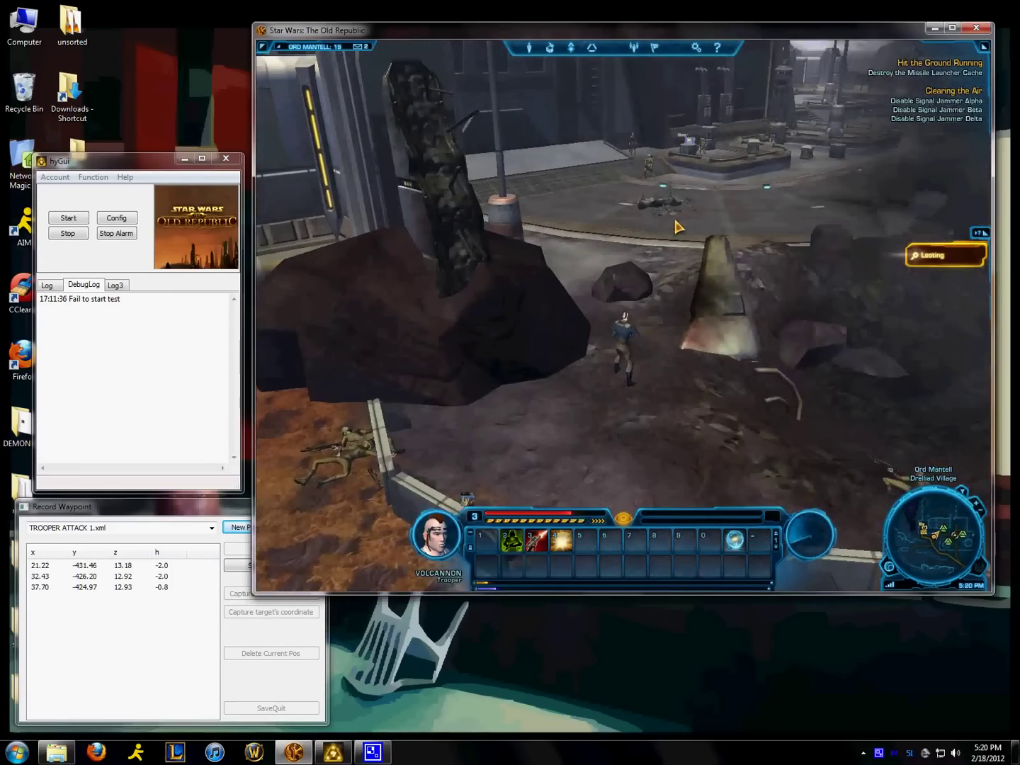
{"action": "key", "text": "w"}
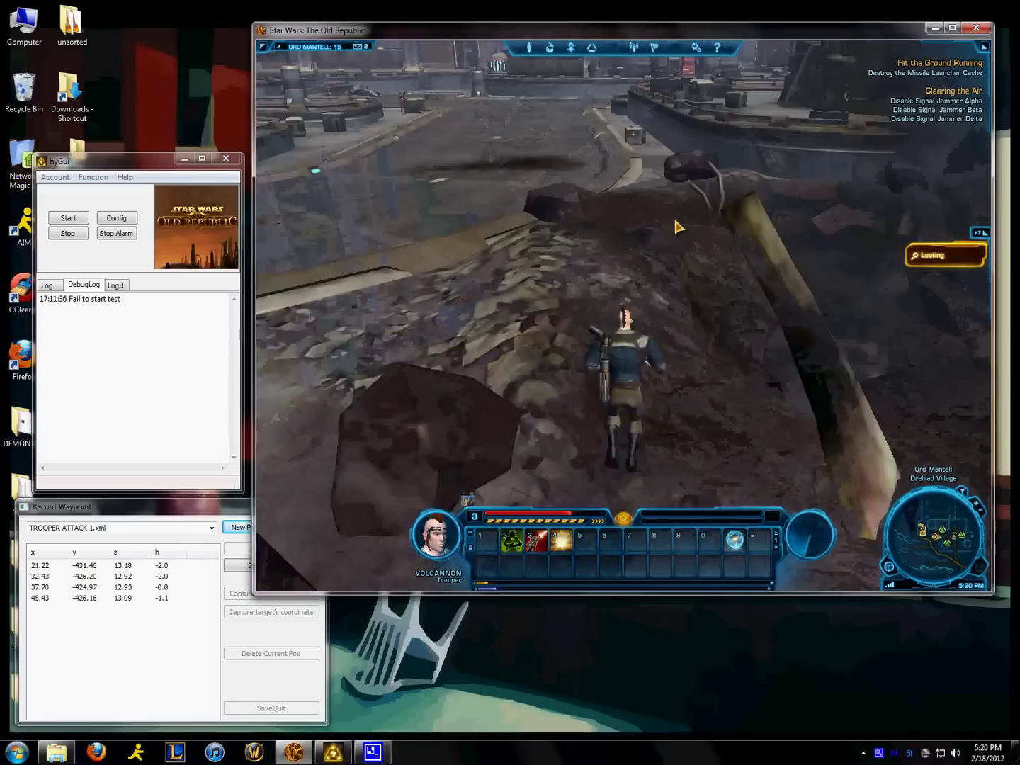
{"action": "key", "text": "w"}
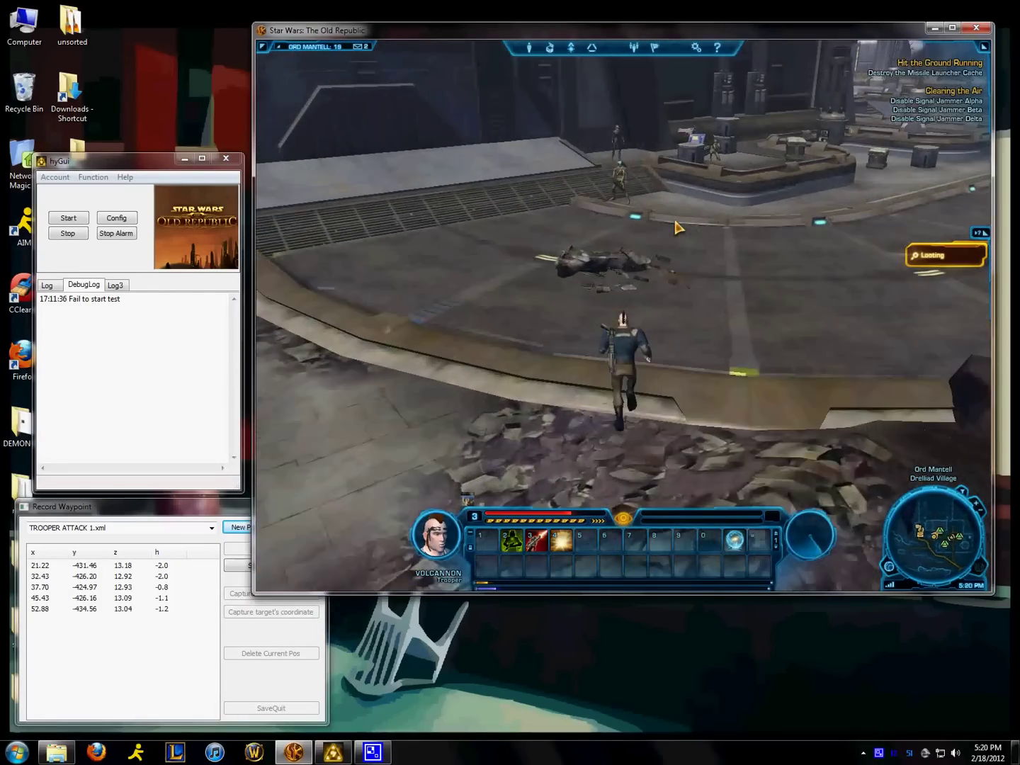
{"action": "key", "text": "w"}
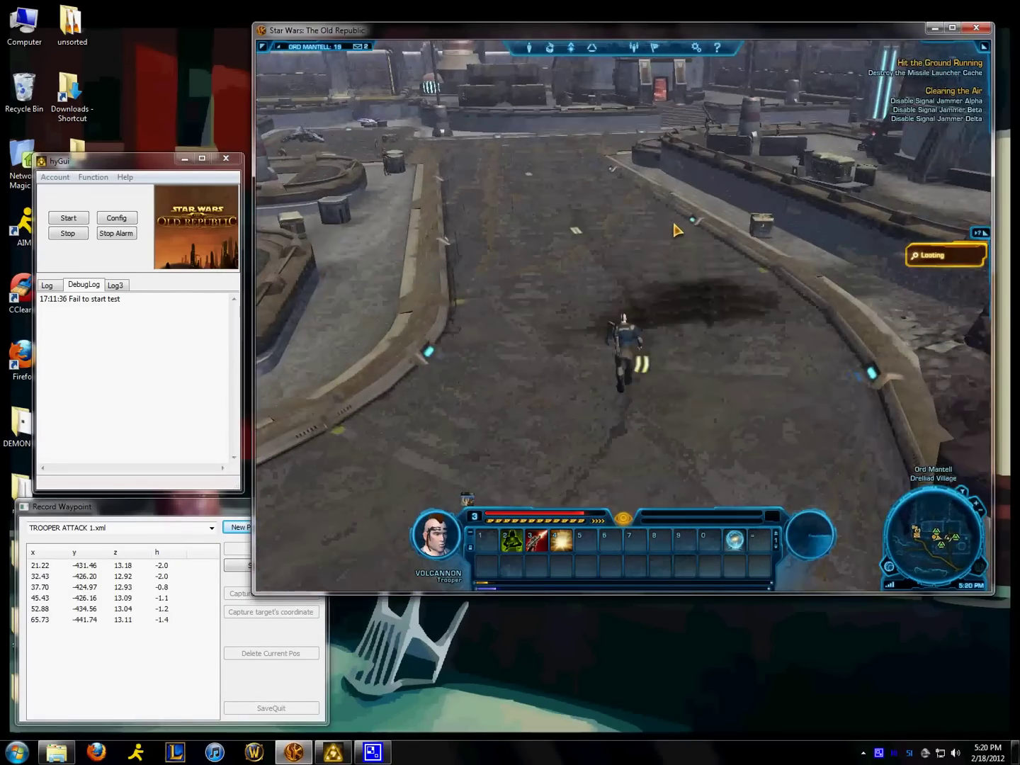
{"action": "key", "text": "w"}
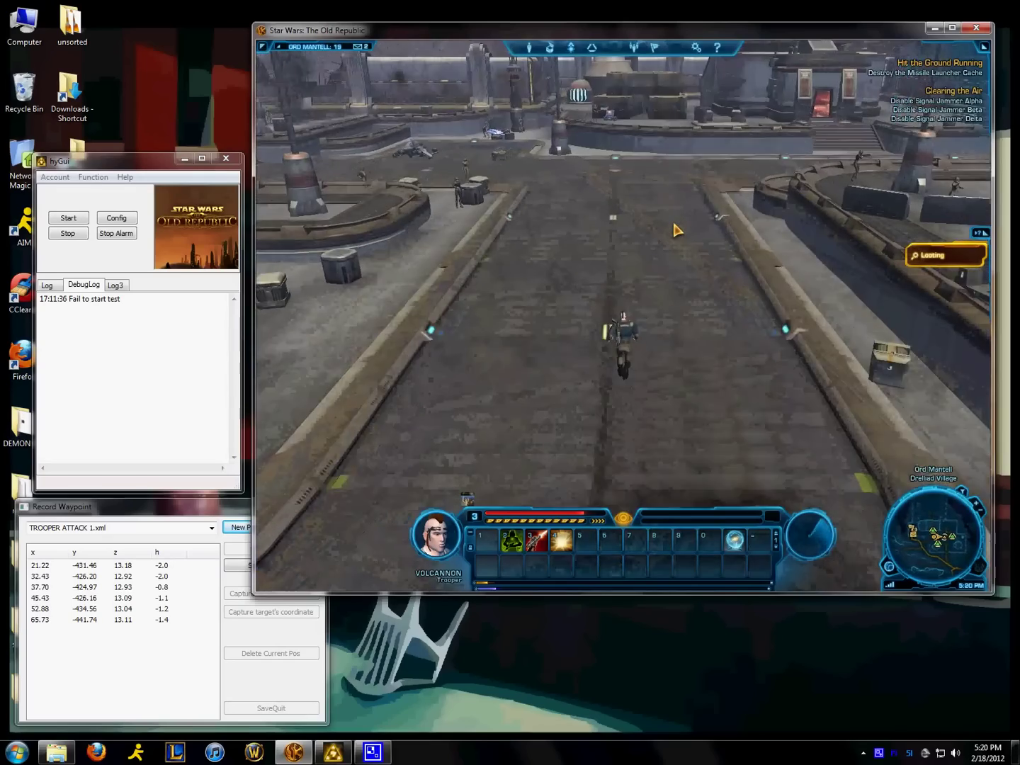
{"action": "key", "text": "w"}
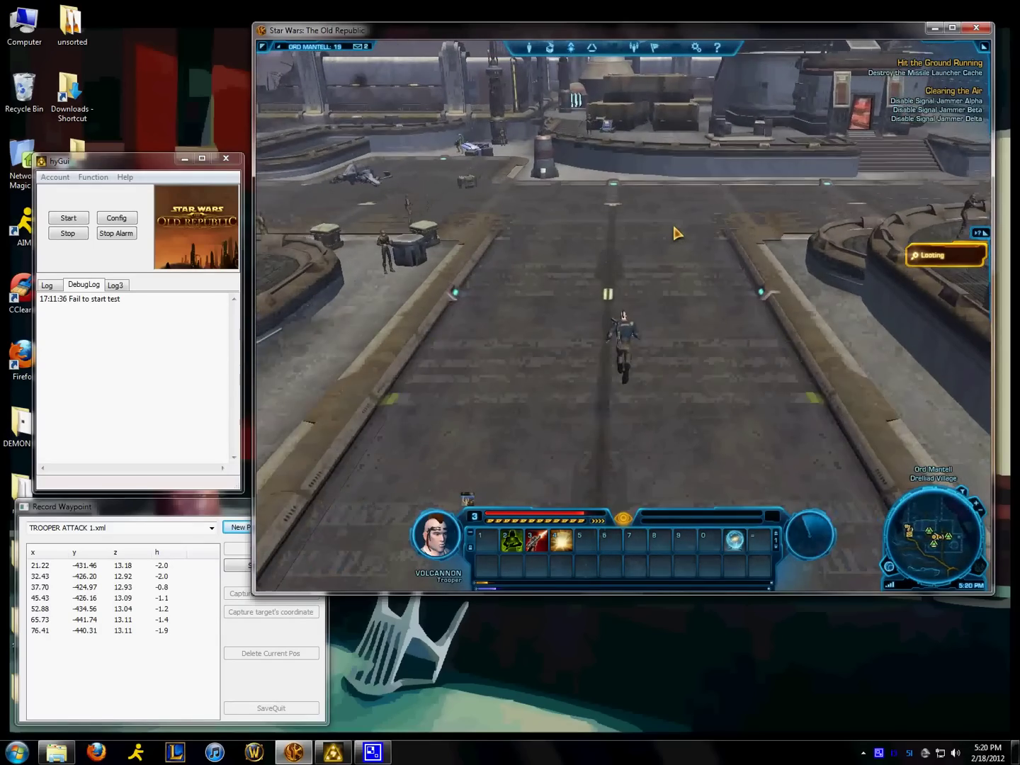
Run the character past the village intersection and along the paved road toward the gate guarded by Separatist Roughnecks
{"action": "key", "text": "d"}
{"action": "key", "text": "w"}
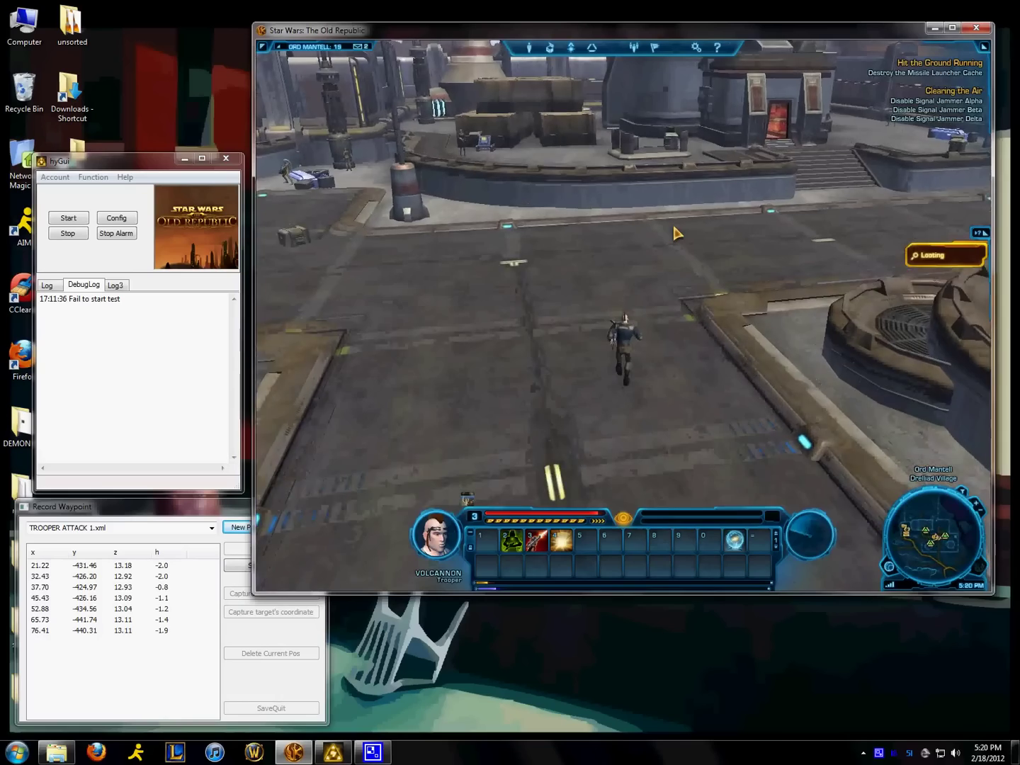
{"action": "key", "text": "w"}
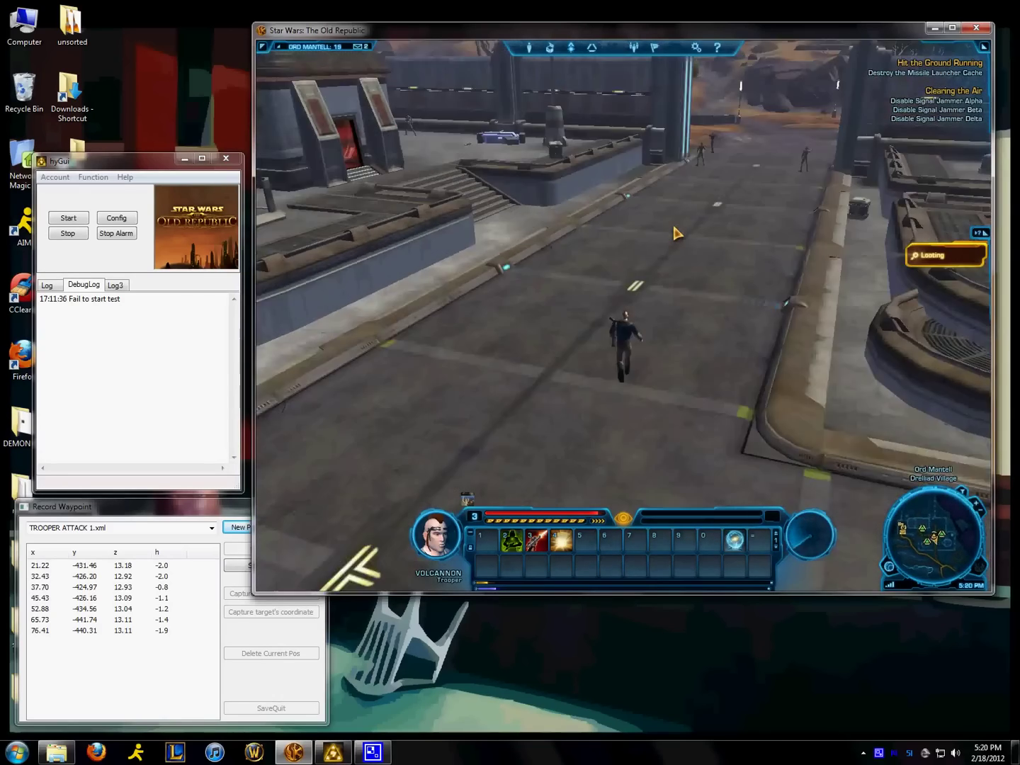
{"action": "key", "text": "w"}
{"action": "key", "text": "d"}
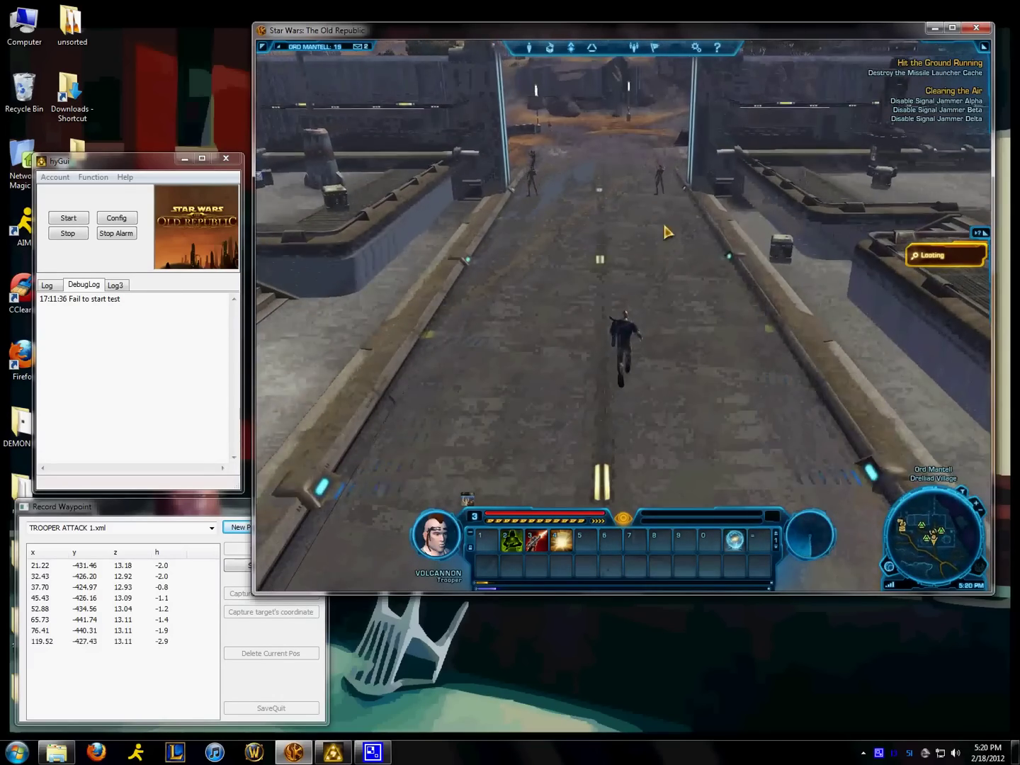
Target and attack the Separatist Roughnecks on both sides of the village gate
{"action": "key", "text": "Tab"}
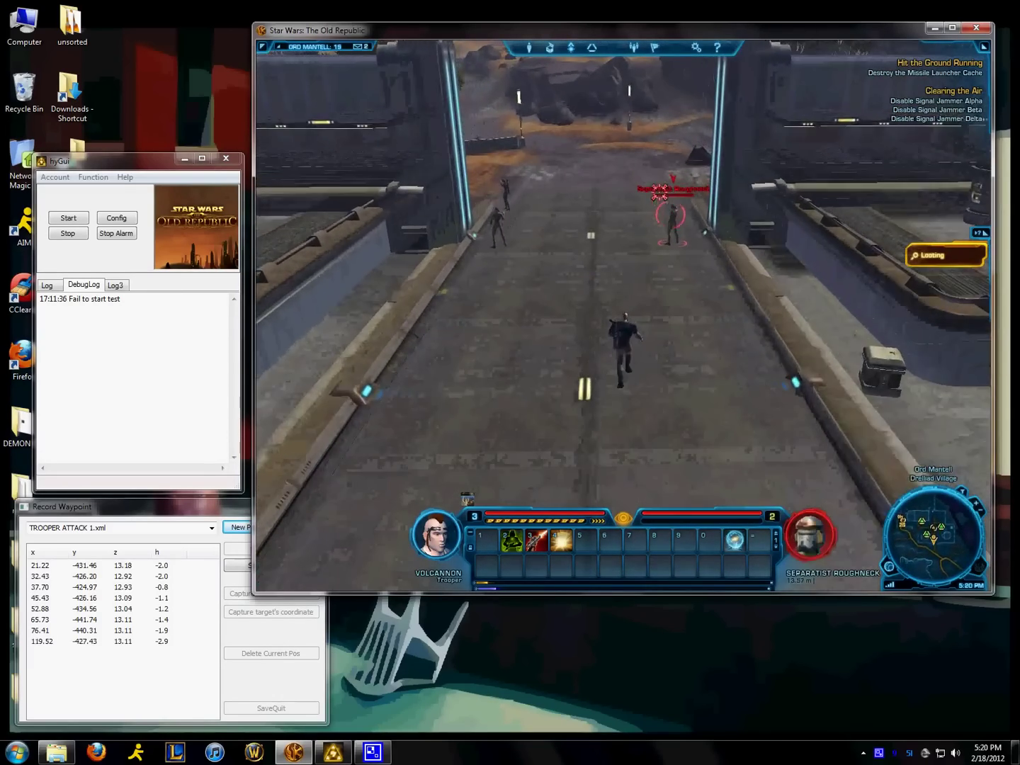
{"action": "right_click", "coordinate": [660, 191]}
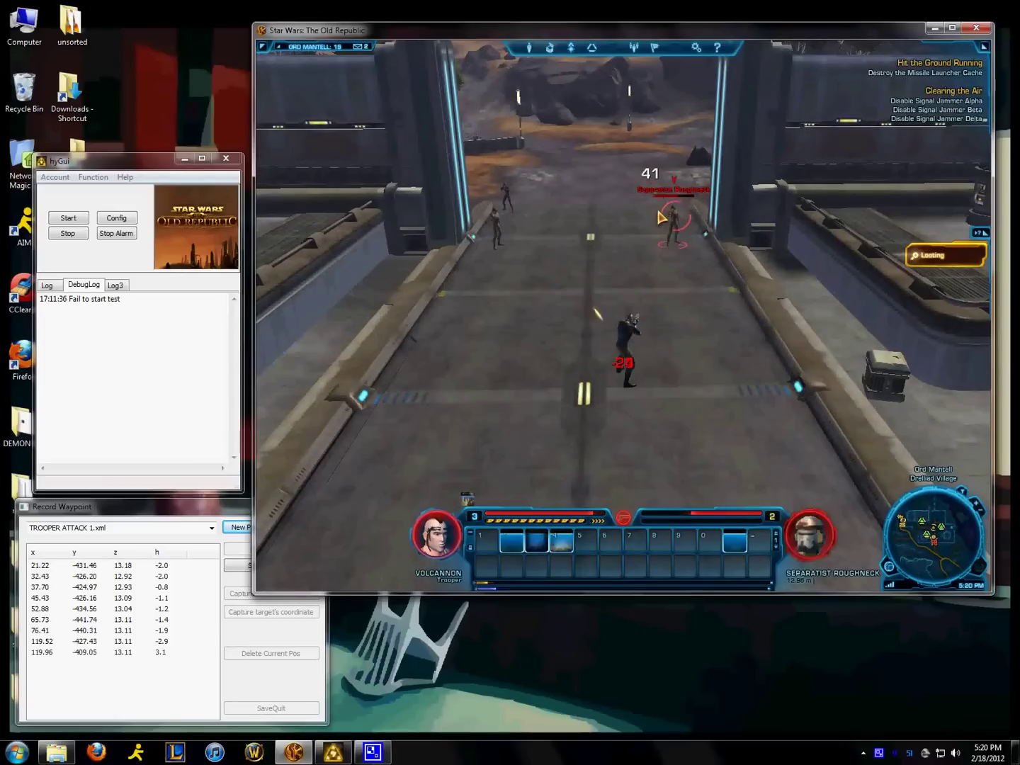
{"action": "right_click", "coordinate": [501, 234]}
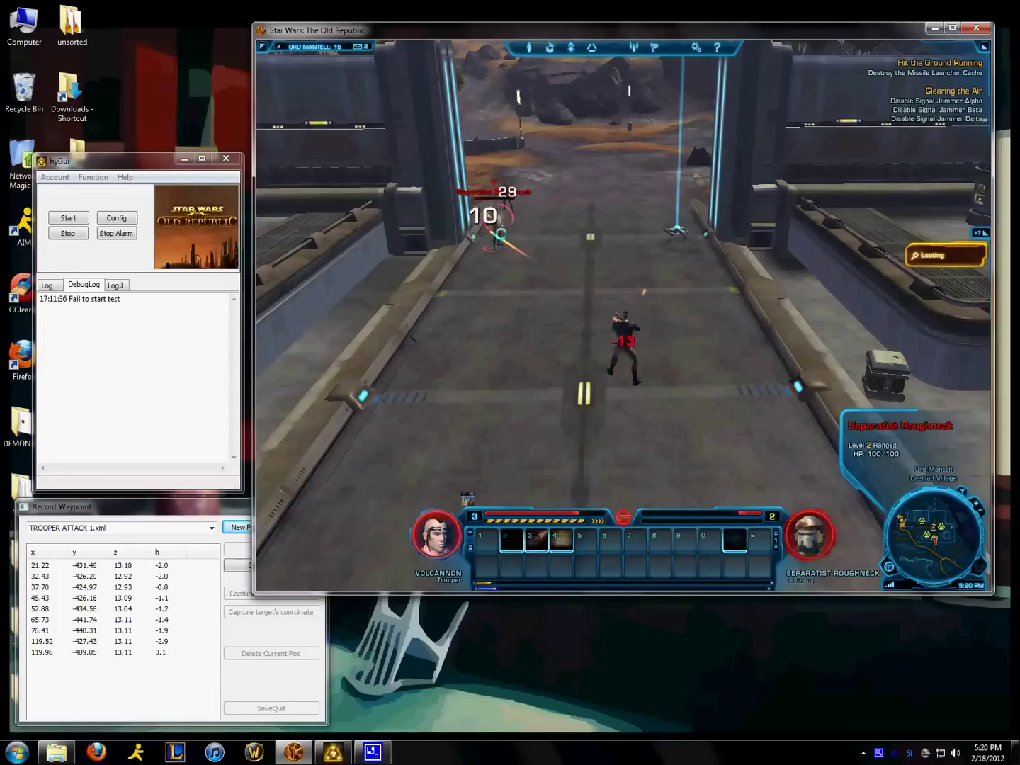
Run the character out through the gate and along the dirt road outside the village wall to record more patrol waypoints
{"action": "key", "text": "w"}
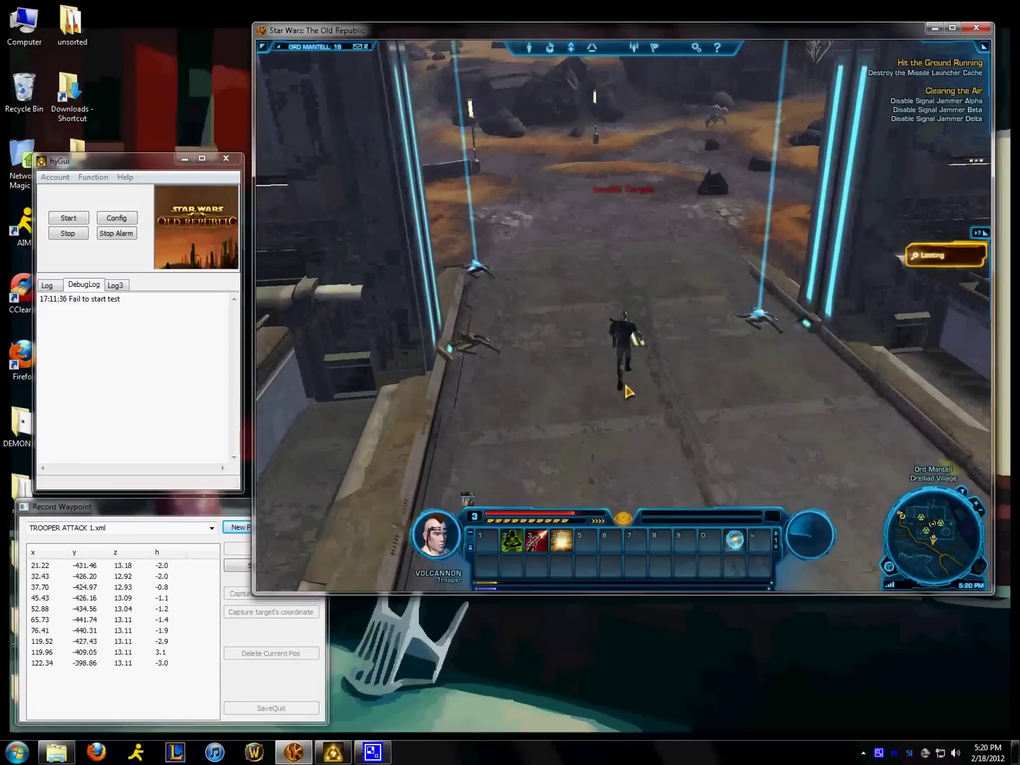
{"action": "key", "text": "d"}
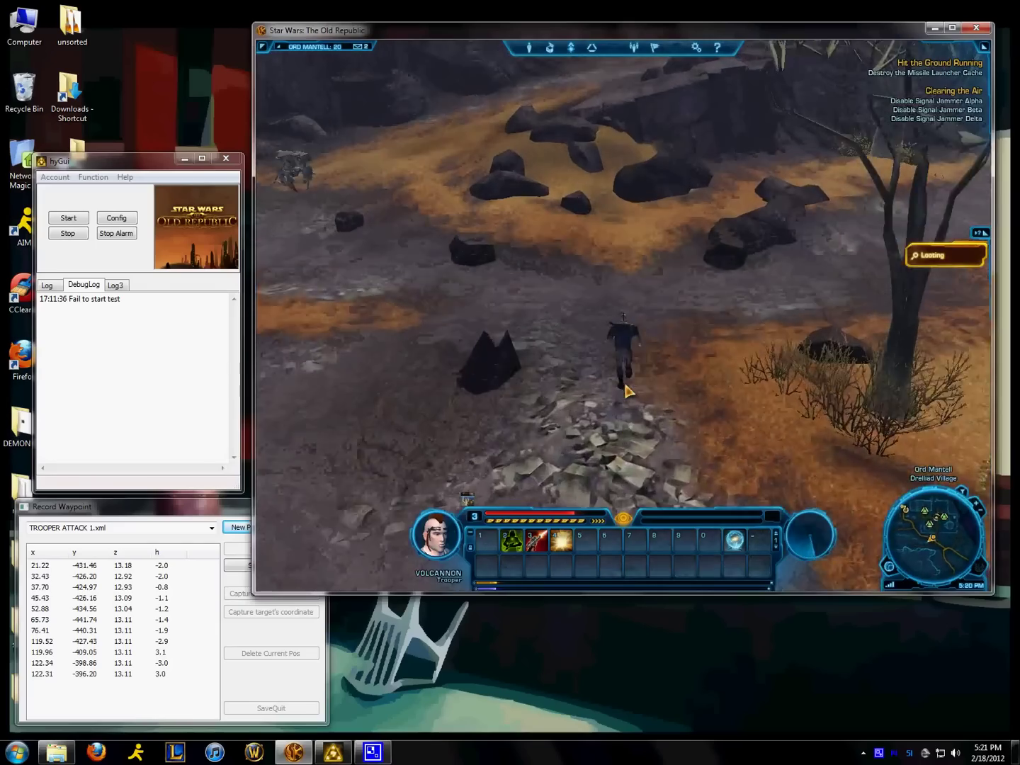
{"action": "key", "text": "d"}
{"action": "key", "text": "a"}
{"action": "key", "text": "d"}
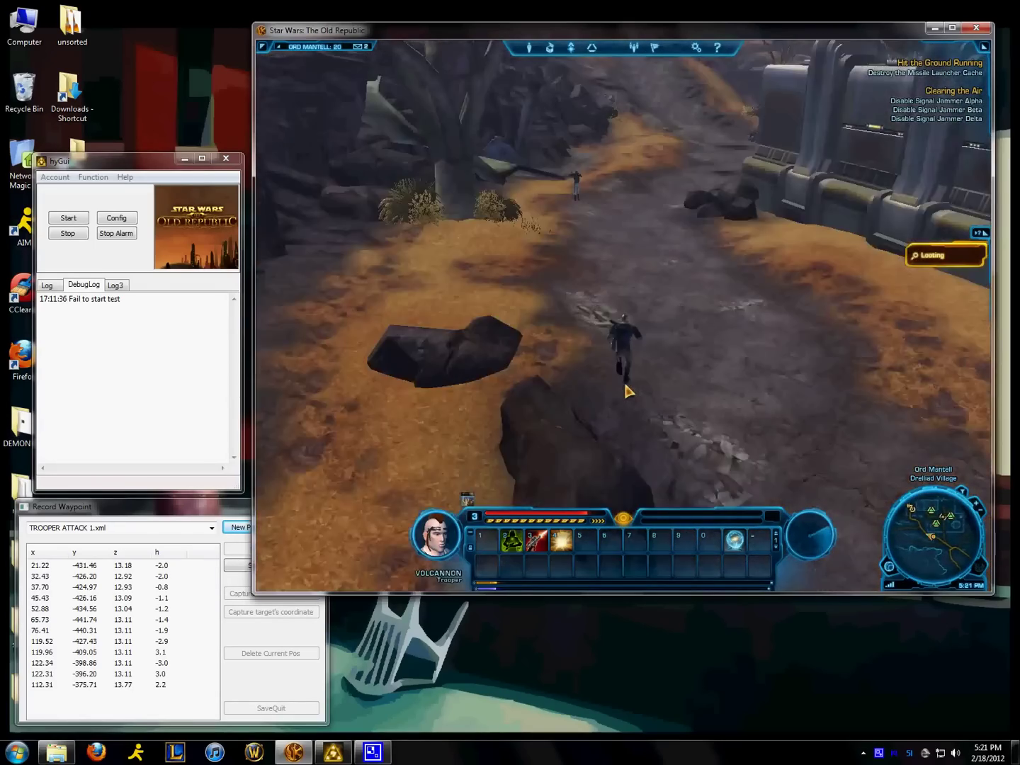
{"action": "key", "text": "d"}
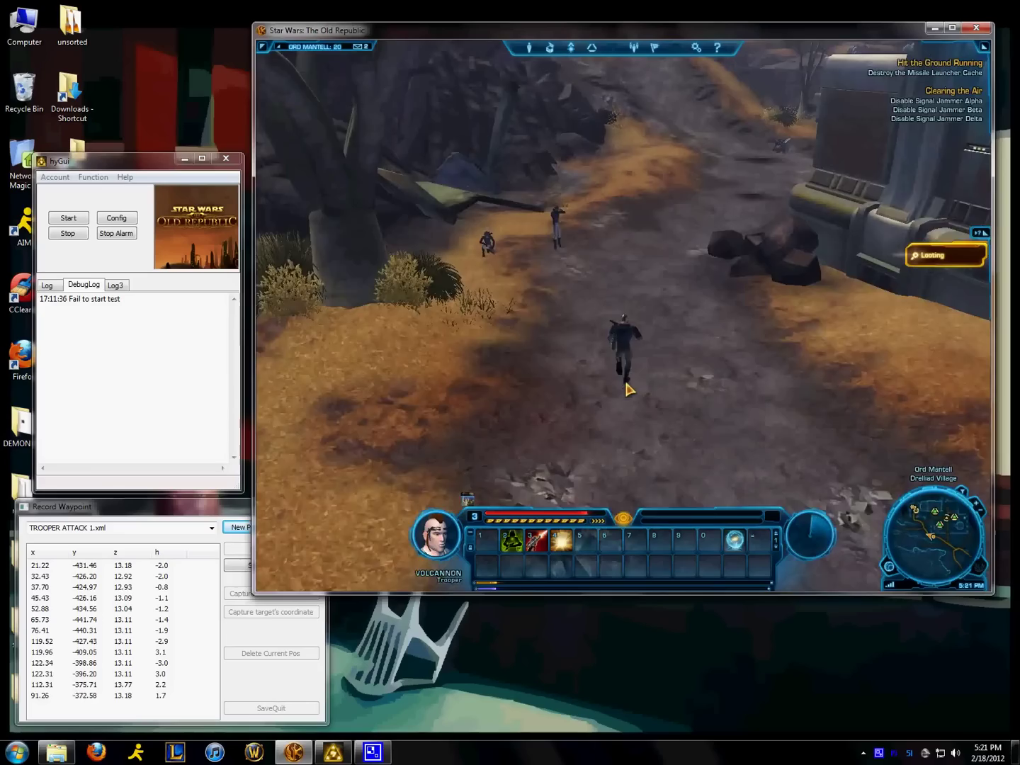
{"action": "key", "text": "d"}
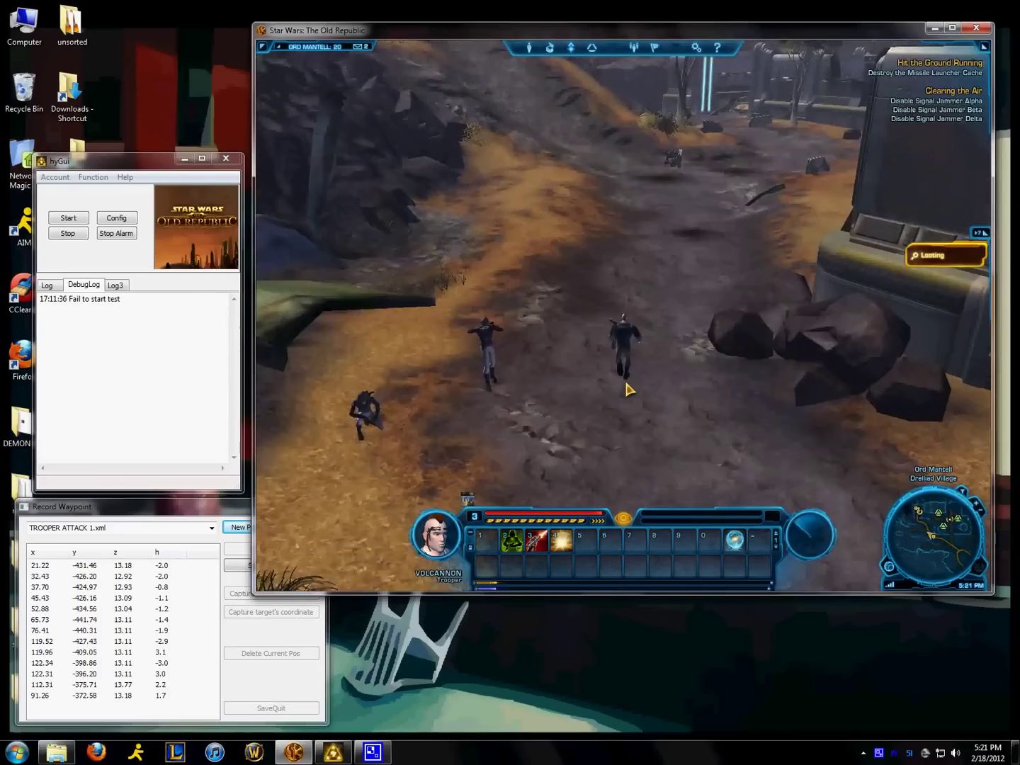
Follow the dirt road back to the barricades where the patrol began, closing the waypoint loop
{"action": "key", "text": "d"}
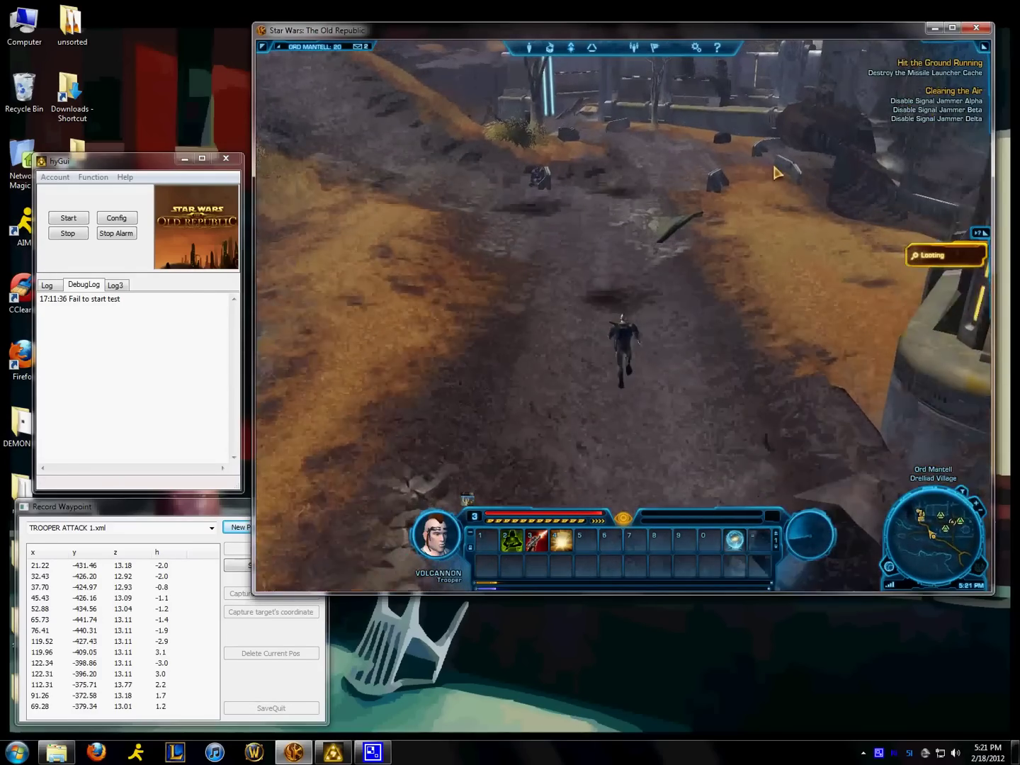
{"action": "key", "text": "d"}
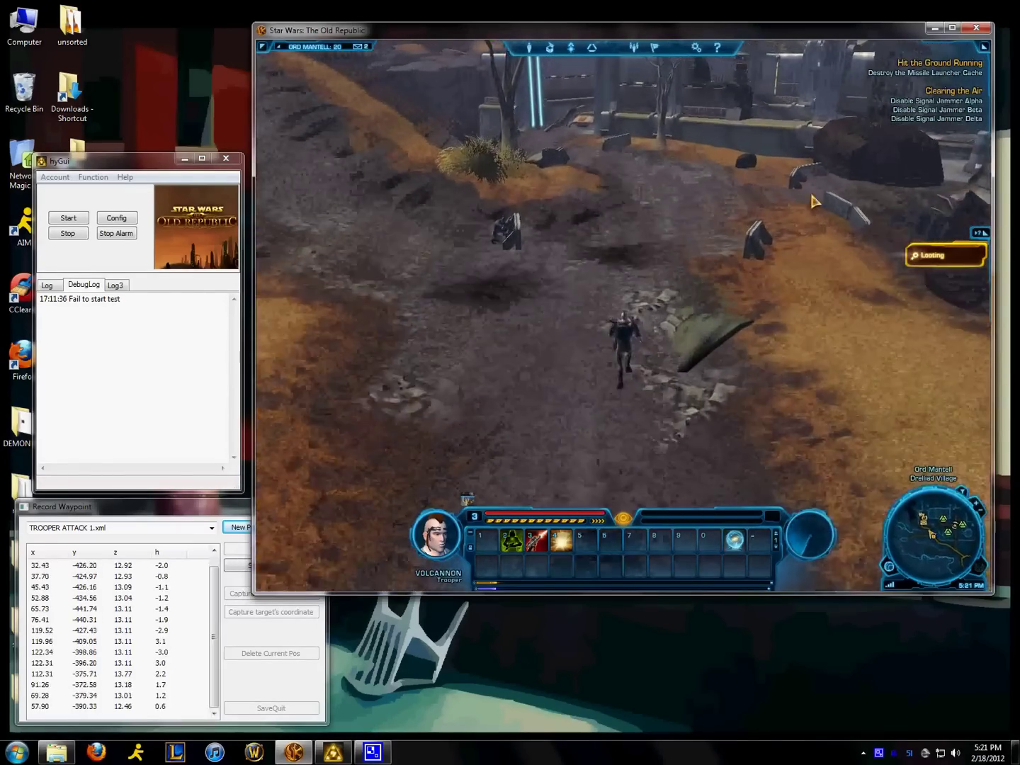
{"action": "key", "text": "d"}
{"action": "key", "text": "a"}
{"action": "key", "text": "a"}
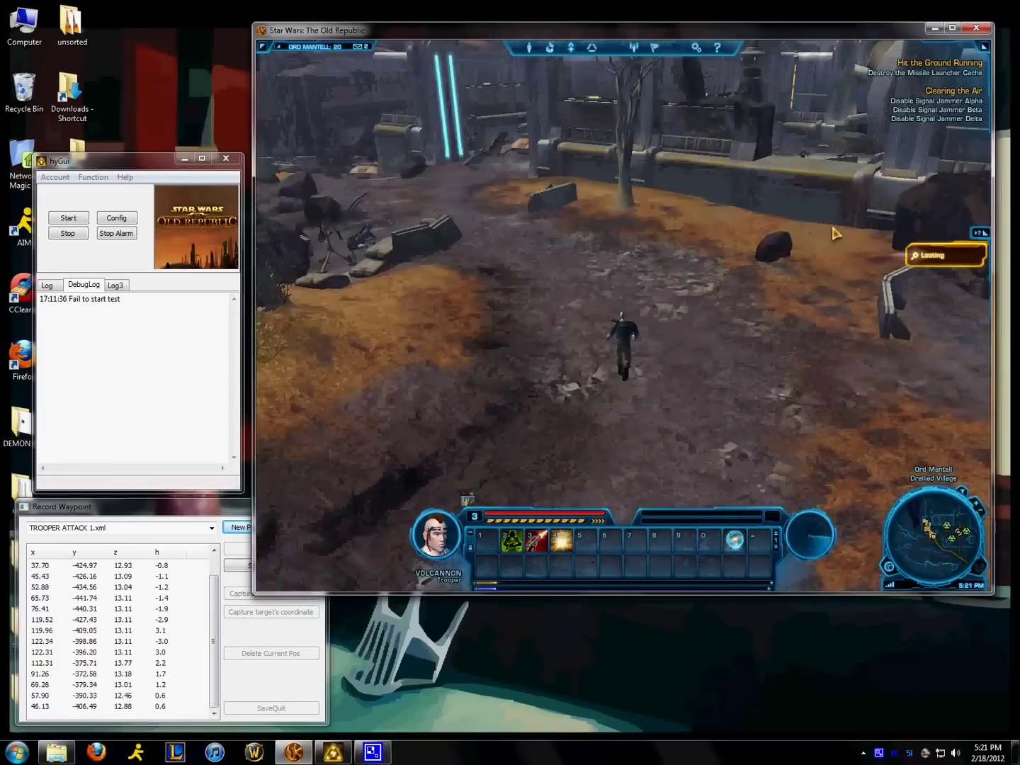
{"action": "key", "text": "a"}
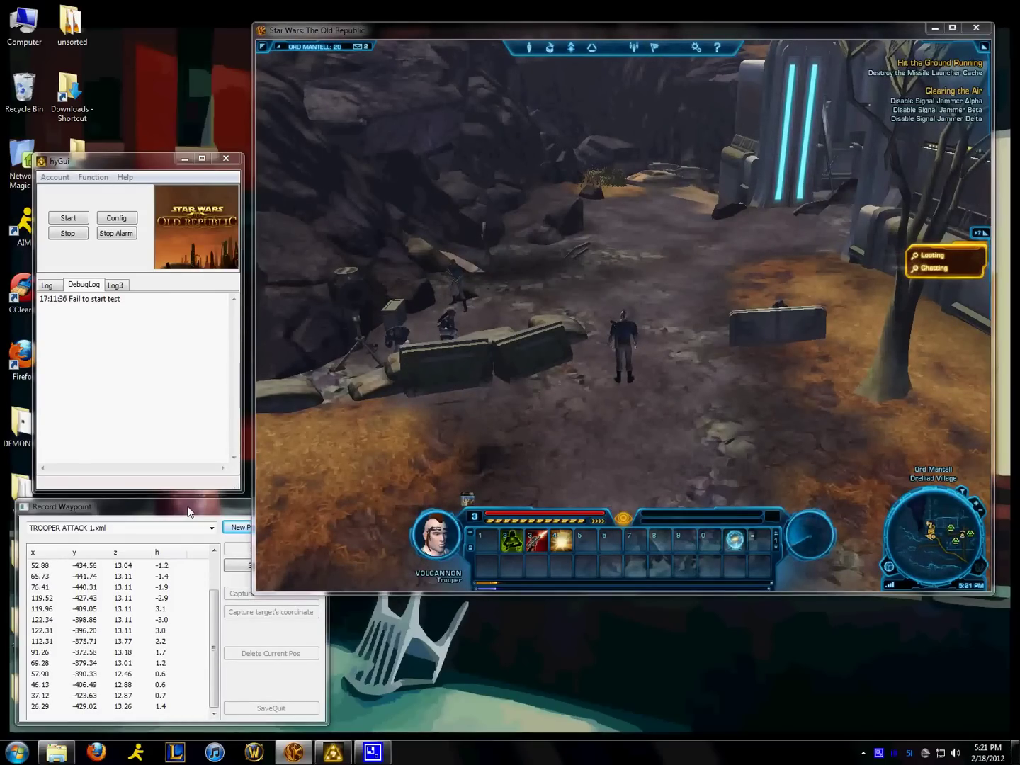
Stop capturing waypoints and save the TROOPER ATTACK 1 path, closing the recorder
{"action": "left_click", "coordinate": [178, 509]}
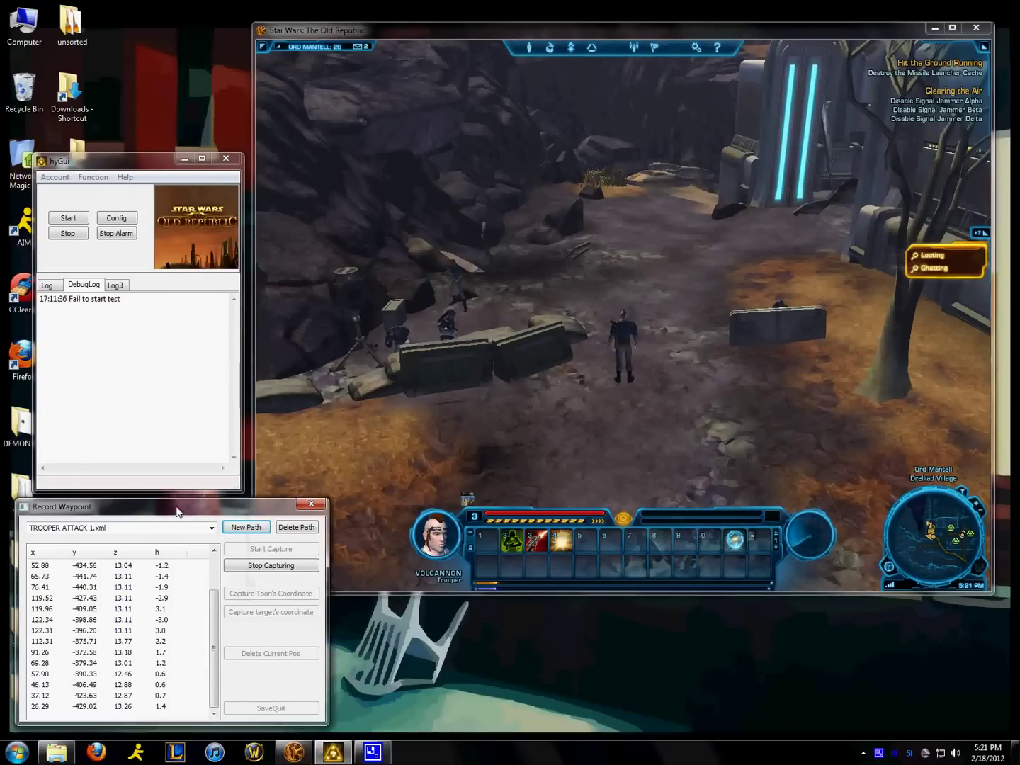
{"action": "left_click", "coordinate": [269, 566]}
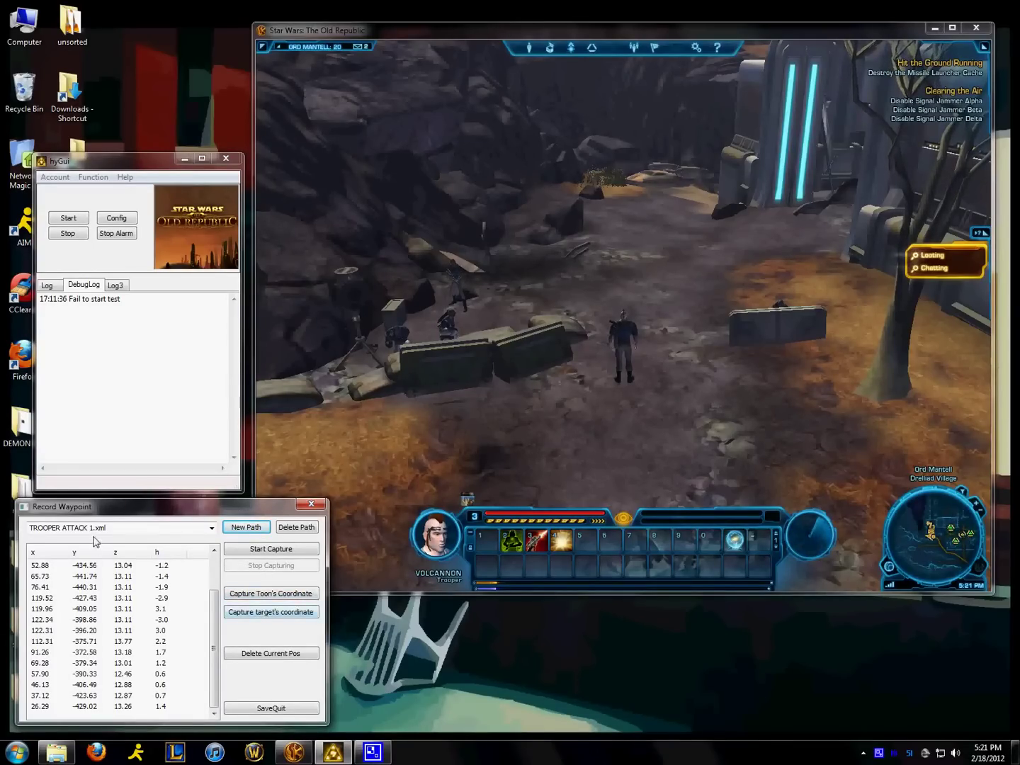
{"action": "left_click", "coordinate": [262, 708]}
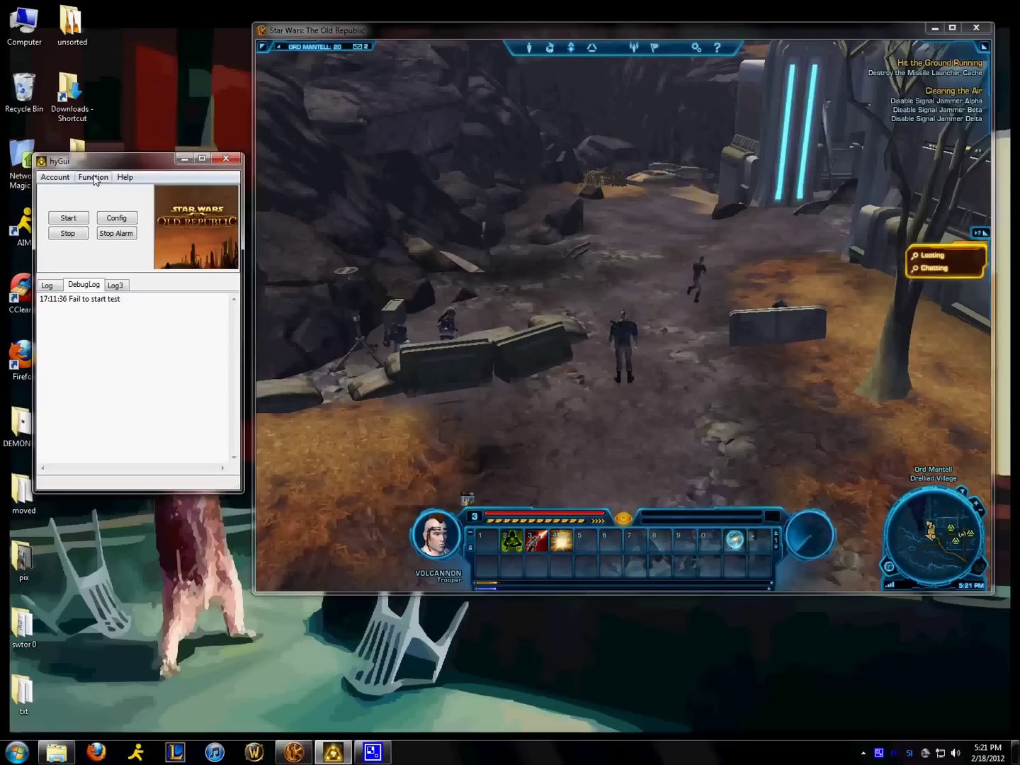
Reopen the waypoint recorder below the bot window and create a new path named TROOPER TO TOWN 1
{"action": "left_click", "coordinate": [93, 178]}
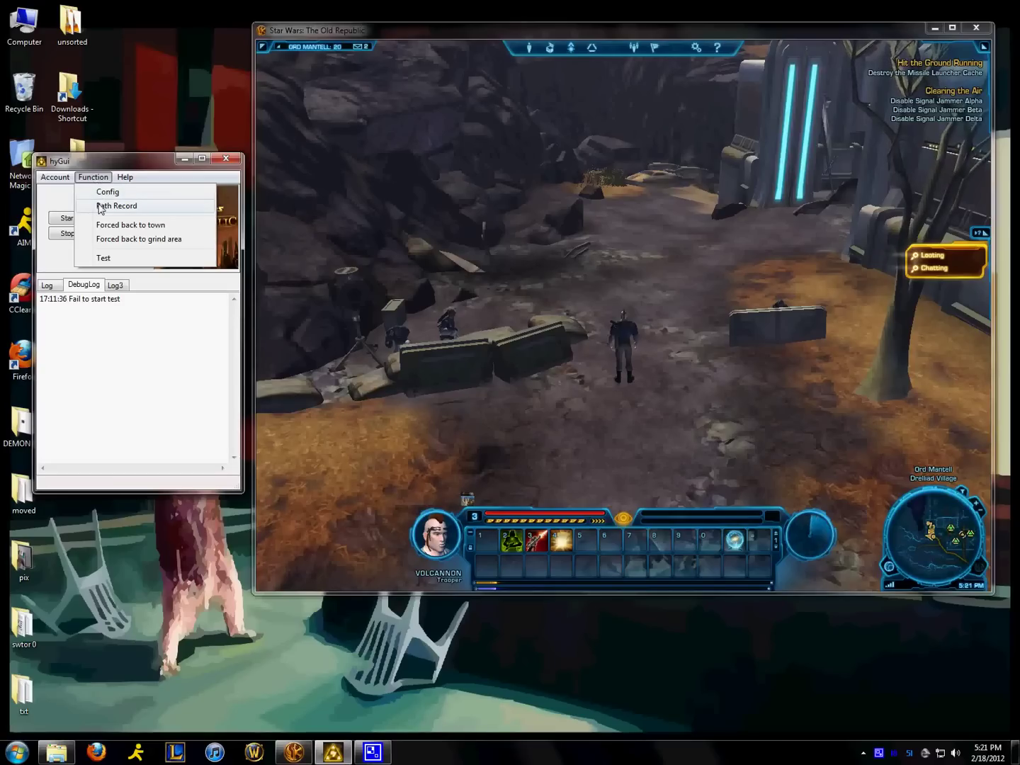
{"action": "left_click", "coordinate": [100, 208]}
{"action": "left_click_drag", "start_coordinate": [176, 233], "coordinate": [215, 526]}
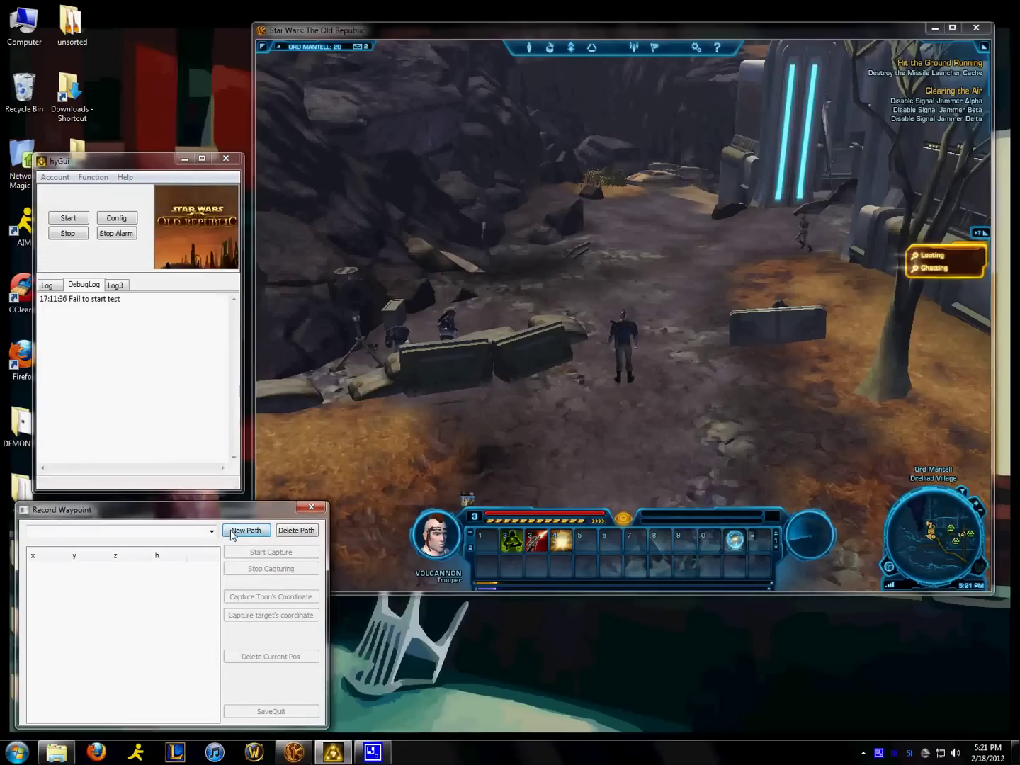
{"action": "left_click", "coordinate": [233, 532]}
{"action": "type", "text": "TROOPER TO TOWN 1"}
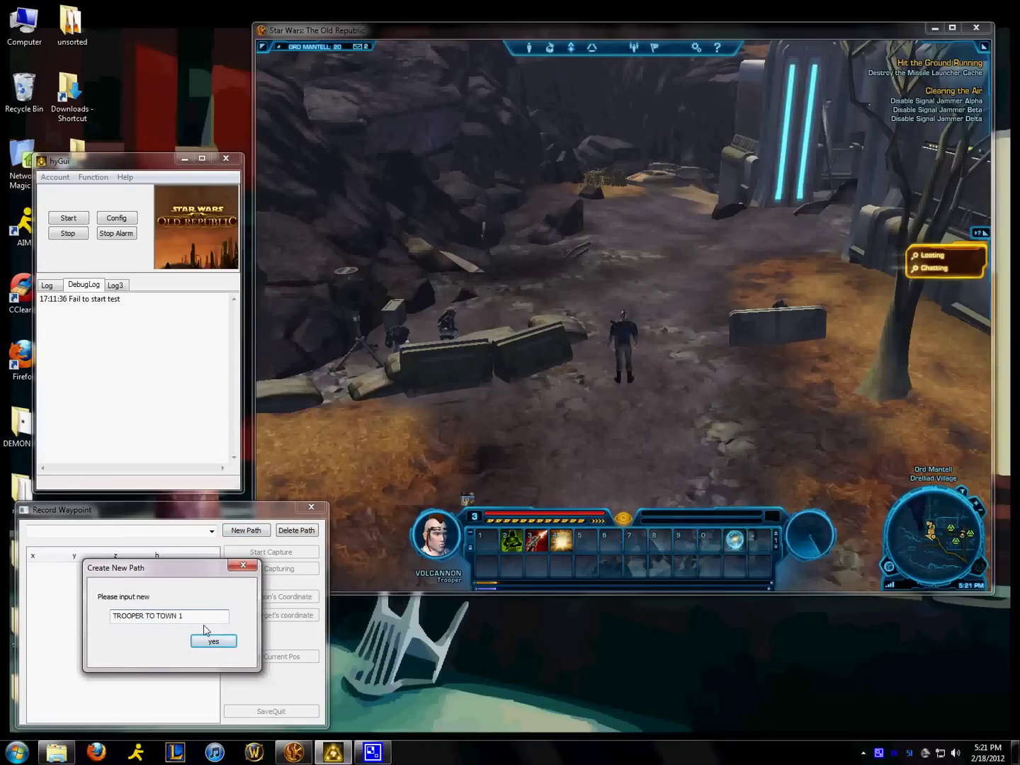
{"action": "left_click", "coordinate": [215, 642]}
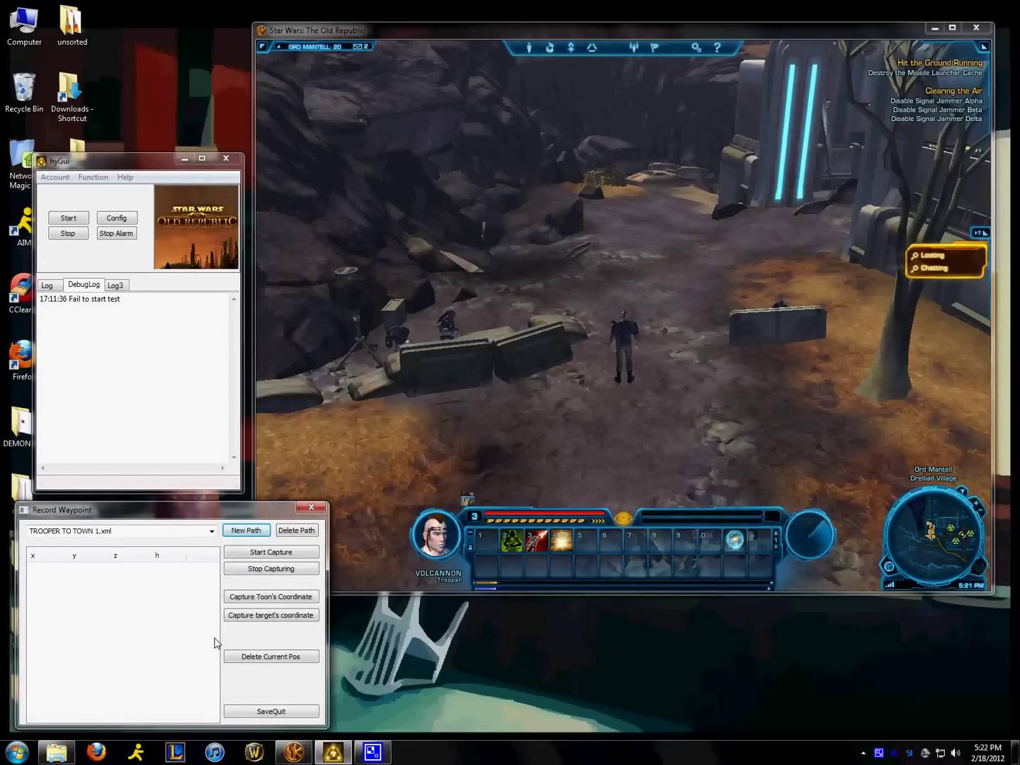
Back the character slightly away from the barricades and start capturing waypoints for TROOPER TO TOWN 1
{"action": "left_click", "coordinate": [656, 353]}
{"action": "key", "text": "s"}
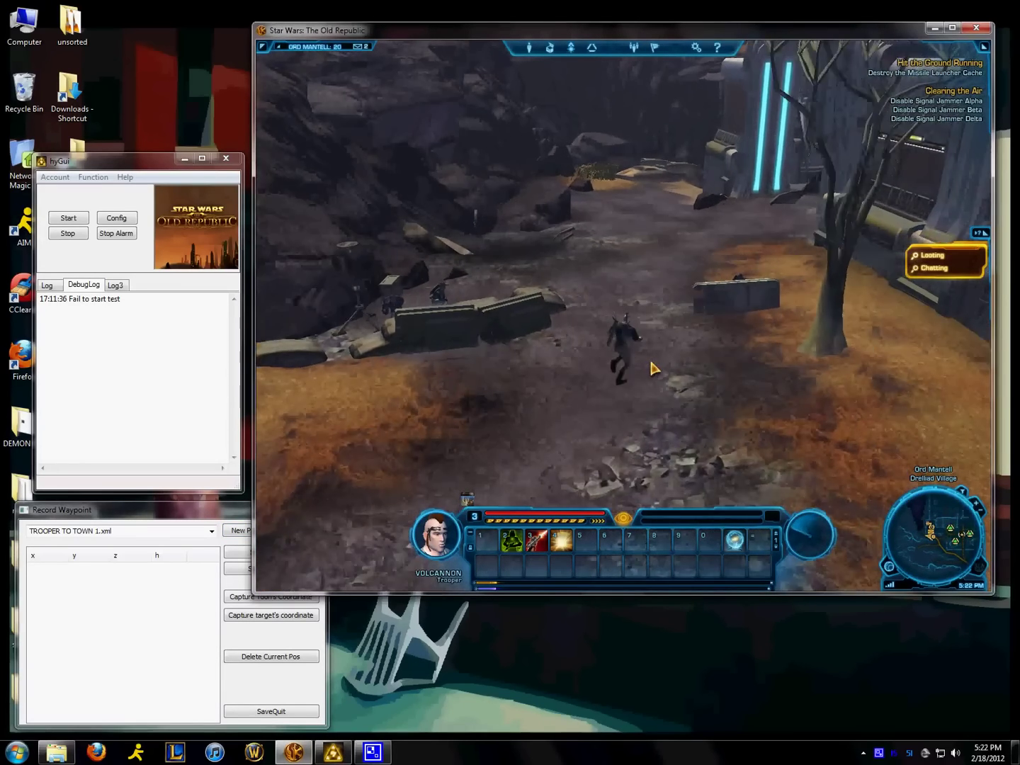
{"action": "left_click", "coordinate": [142, 629]}
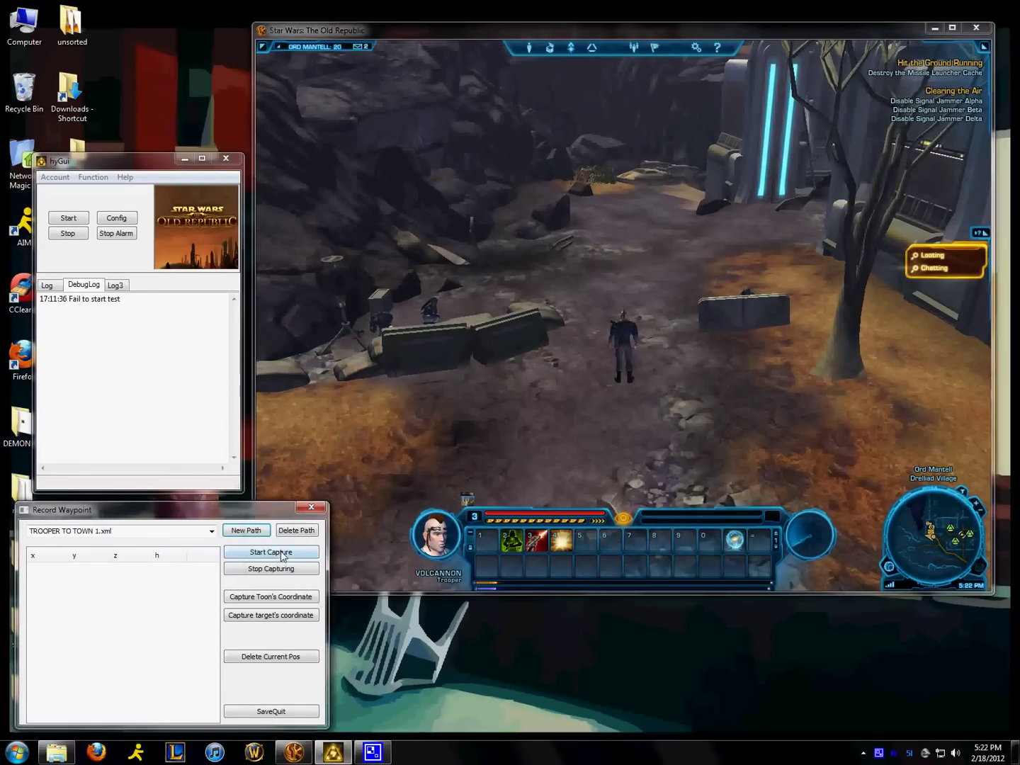
{"action": "left_click", "coordinate": [284, 553]}
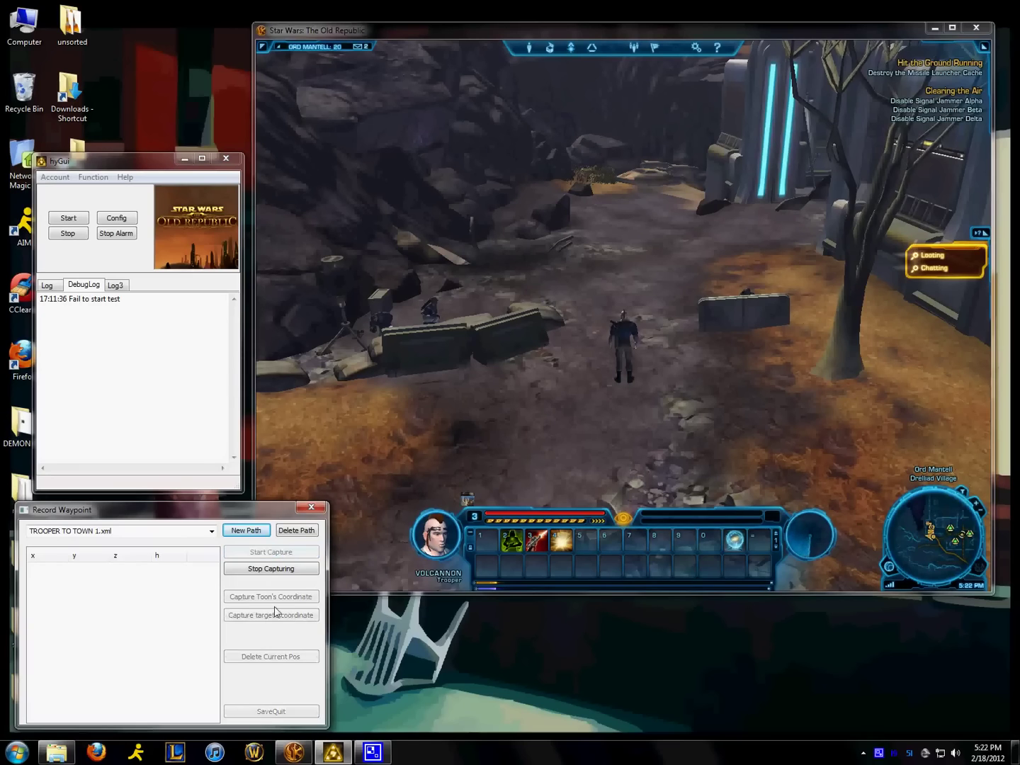
Run the character past the barricades into the walled town and open trade with the Medical Droid near the landing pad
{"action": "left_click", "coordinate": [651, 253]}
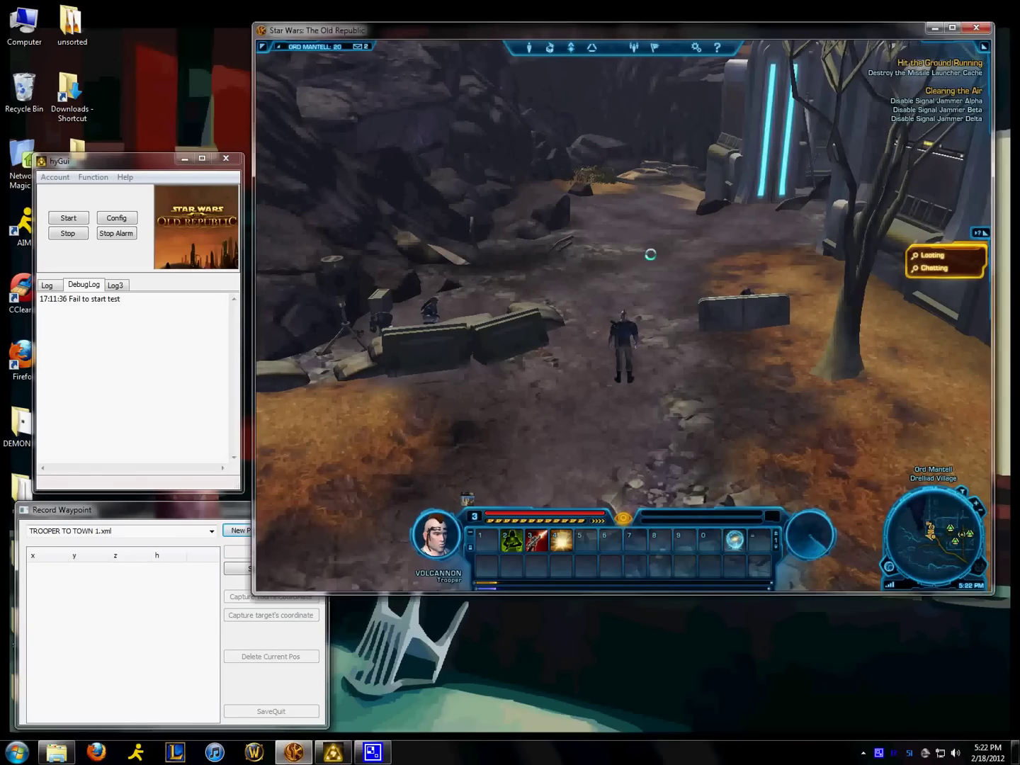
{"action": "key", "text": "w"}
{"action": "key", "text": "d"}
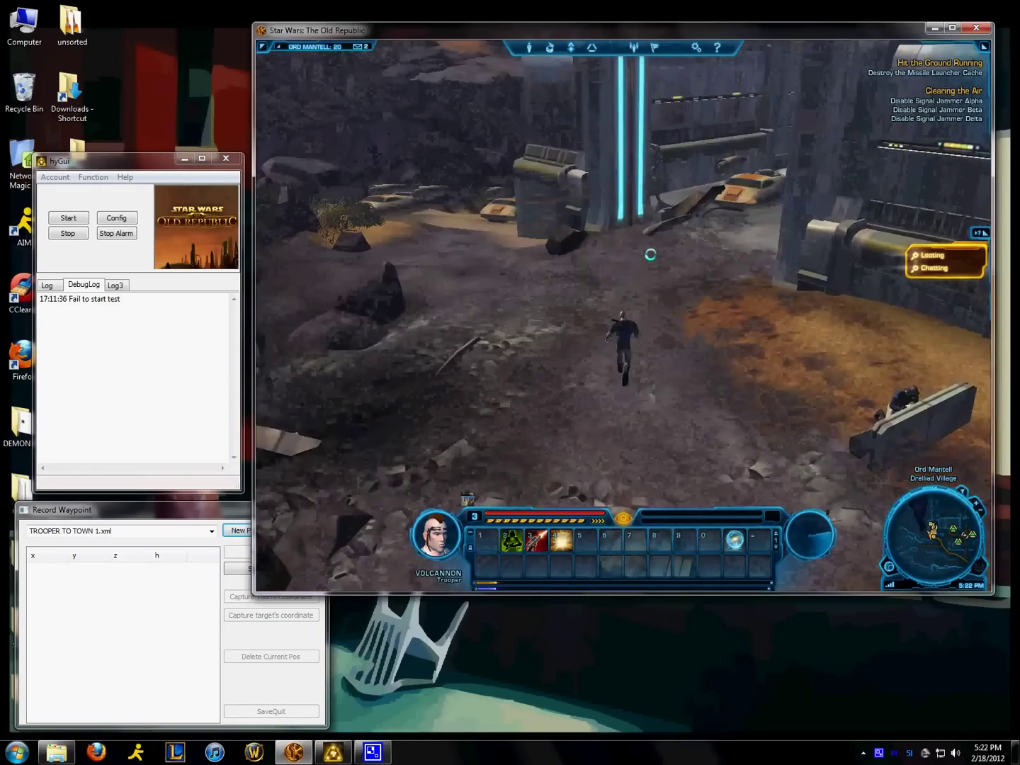
{"action": "key", "text": "d"}
{"action": "key", "text": "d"}
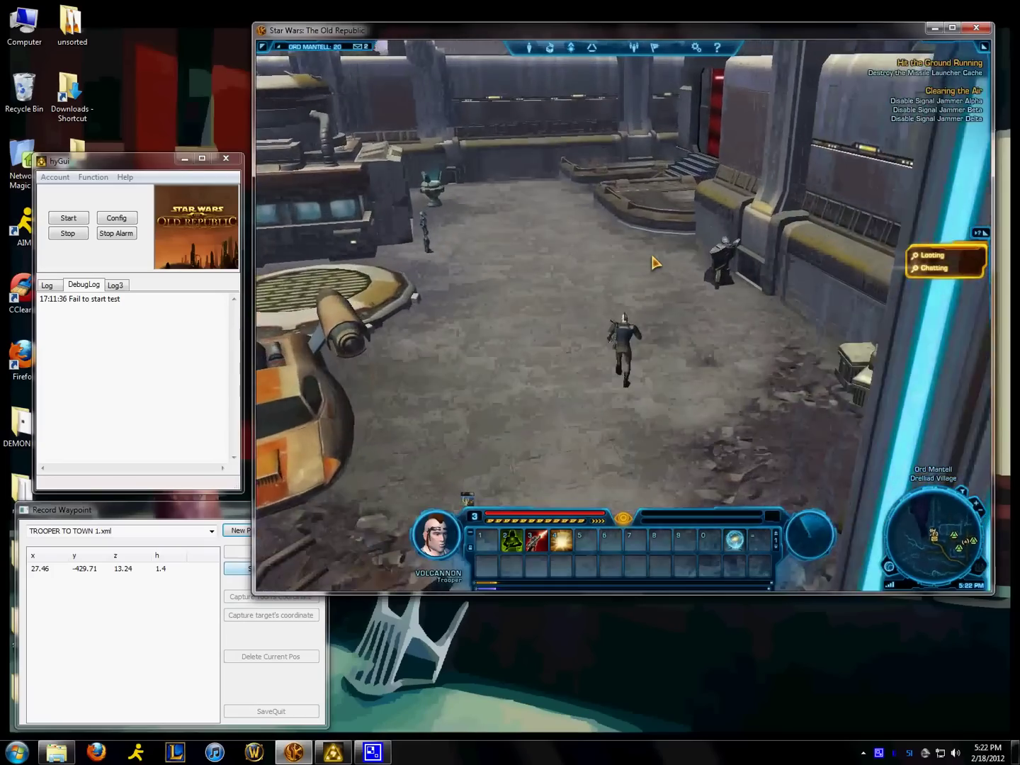
{"action": "key", "text": "a"}
{"action": "key", "text": "a"}
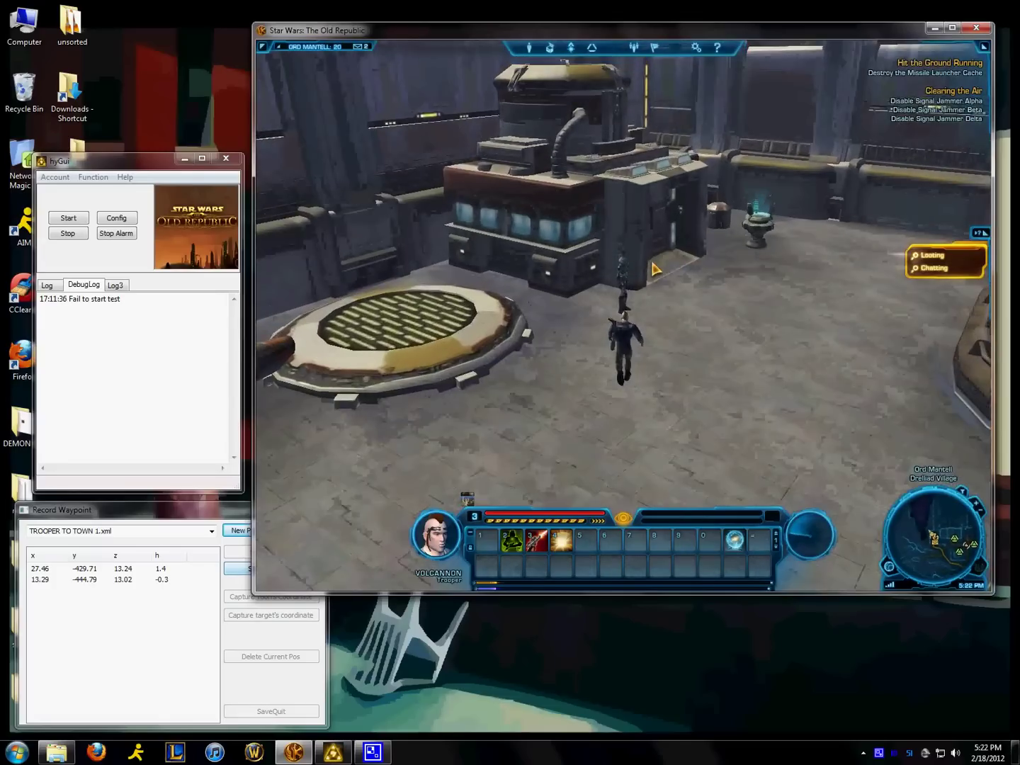
{"action": "left_click", "coordinate": [615, 337]}
{"action": "right_click", "coordinate": [614, 337]}
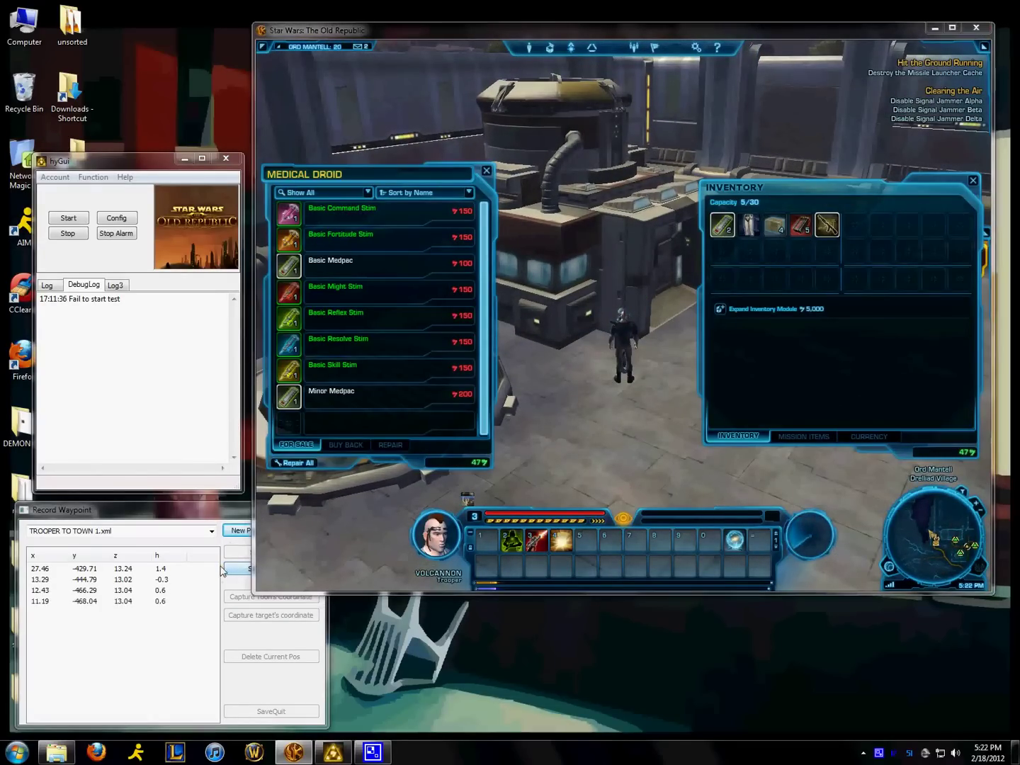
Stop capturing waypoints and save the TROOPER TO TOWN 1 path, closing the recorder
{"action": "left_click", "coordinate": [168, 542]}
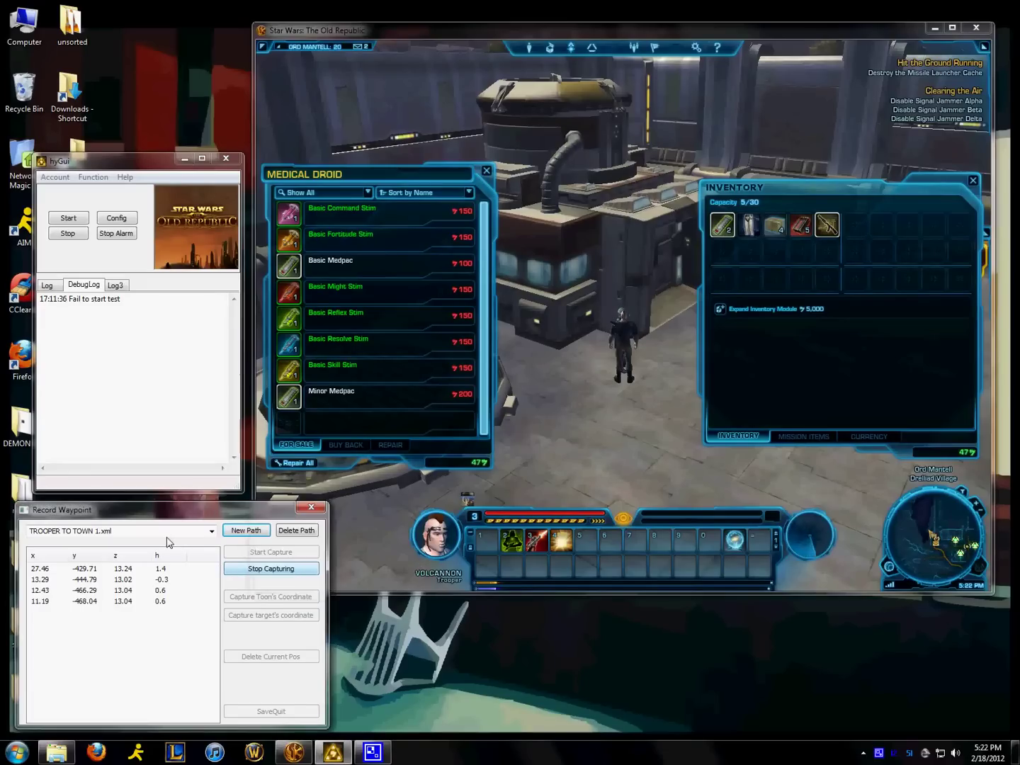
{"action": "left_click", "coordinate": [258, 571]}
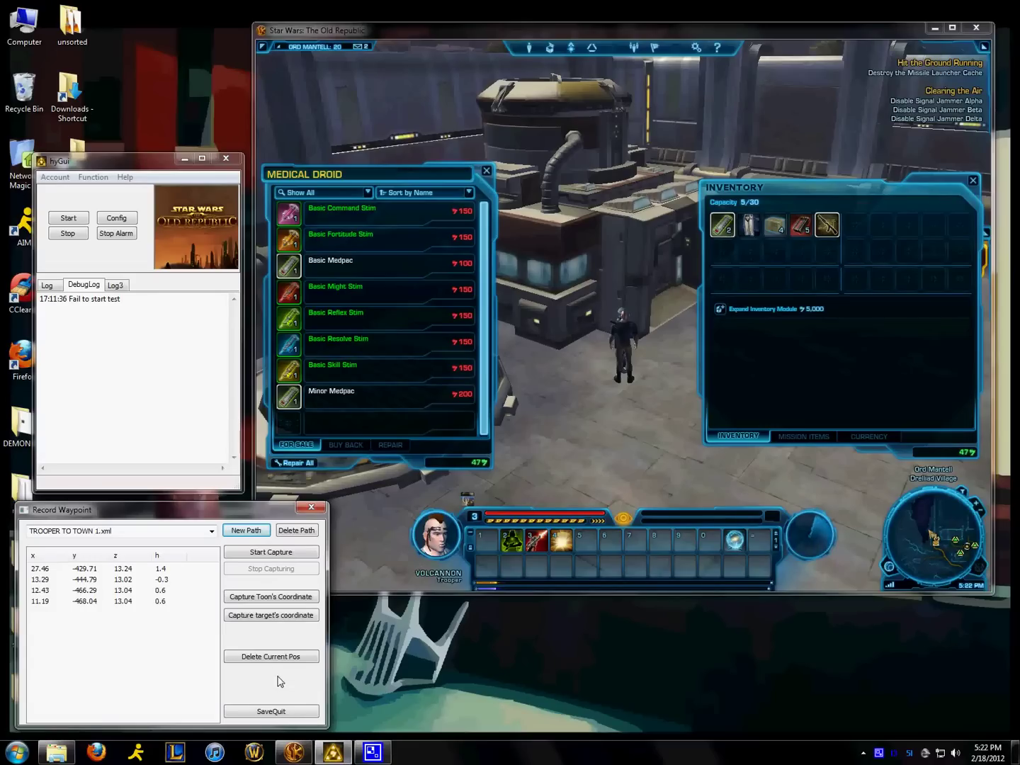
{"action": "left_click", "coordinate": [269, 711]}
Close the vendor and inventory windows in the game and target the Medical Droid while backing the character up slightly
{"action": "left_click", "coordinate": [579, 364]}
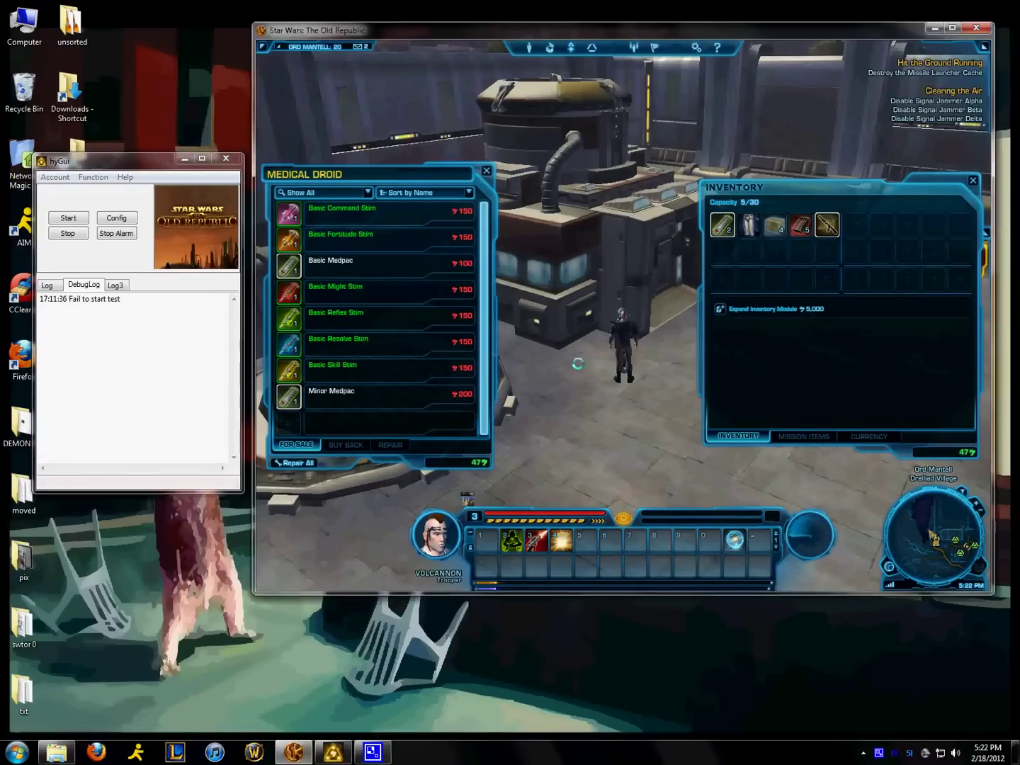
{"action": "key", "text": "Escape"}
{"action": "key", "text": "Escape"}
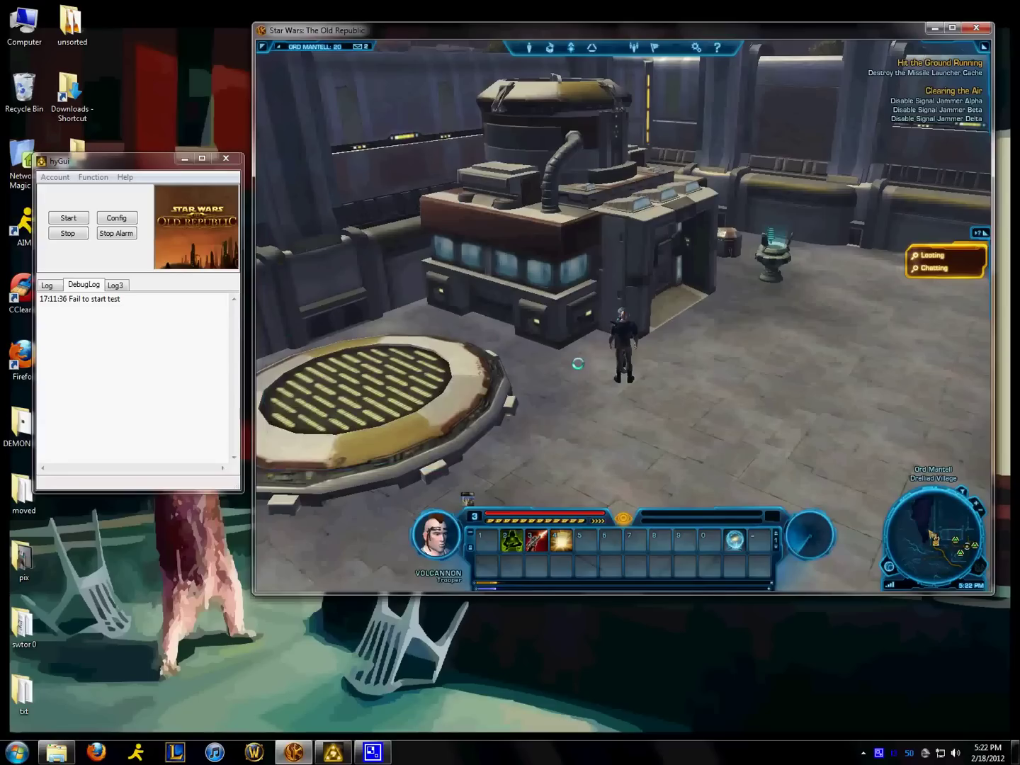
{"action": "left_click", "coordinate": [624, 323]}
{"action": "key", "text": "s"}
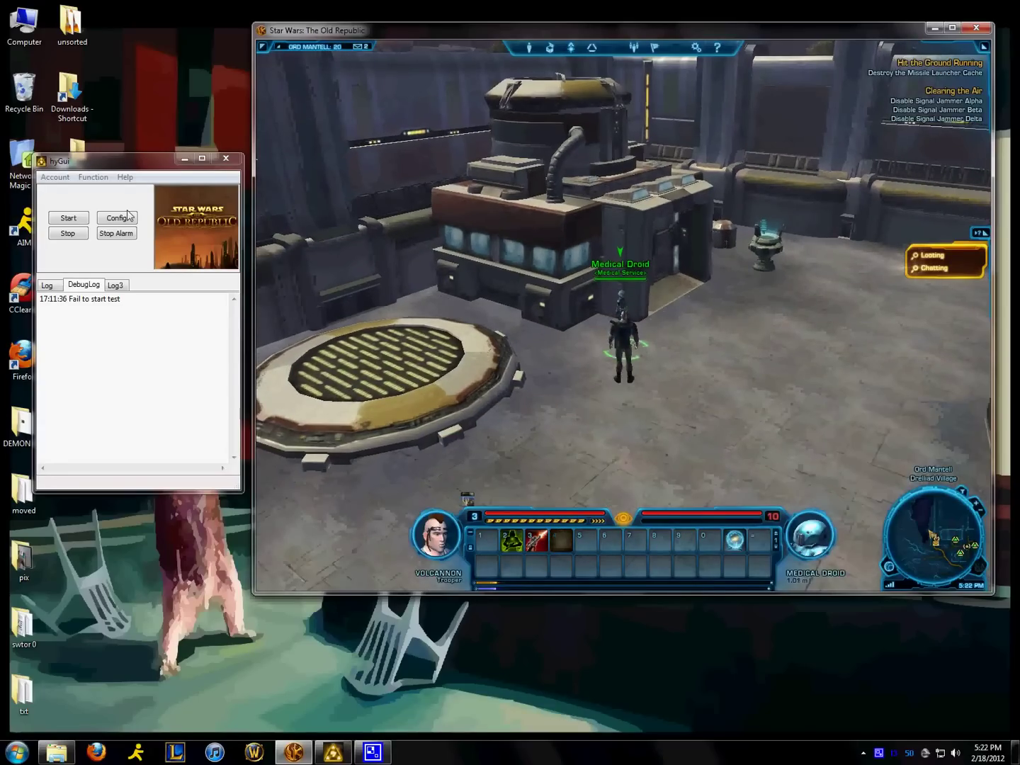
Enable selling after returning to town in VIDEO TEST CONFIG, capture the targeted Medical Droid as the vendor NPC, and save the config
{"action": "left_click", "coordinate": [117, 219]}
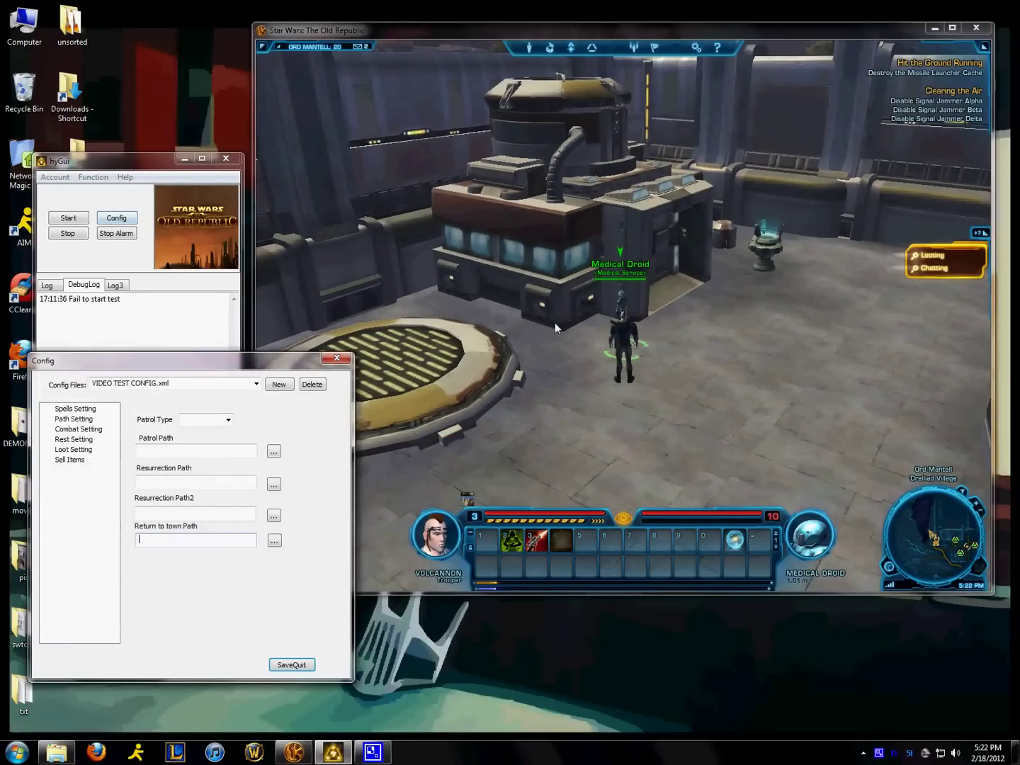
{"action": "left_click", "coordinate": [67, 461]}
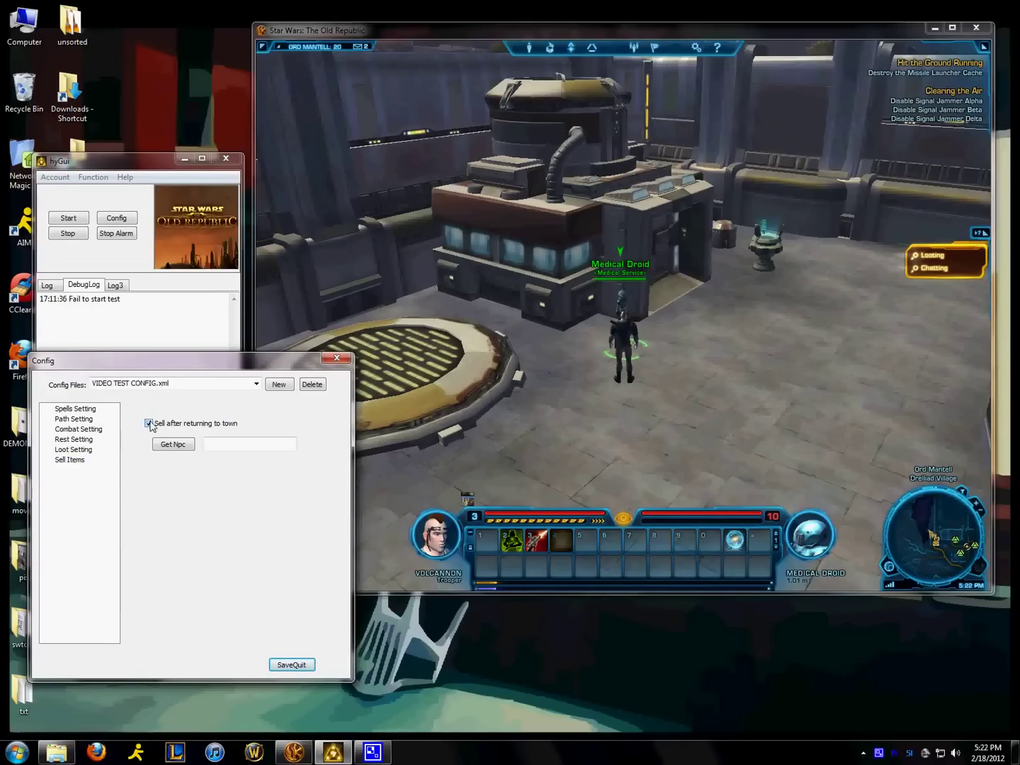
{"action": "left_click", "coordinate": [629, 304]}
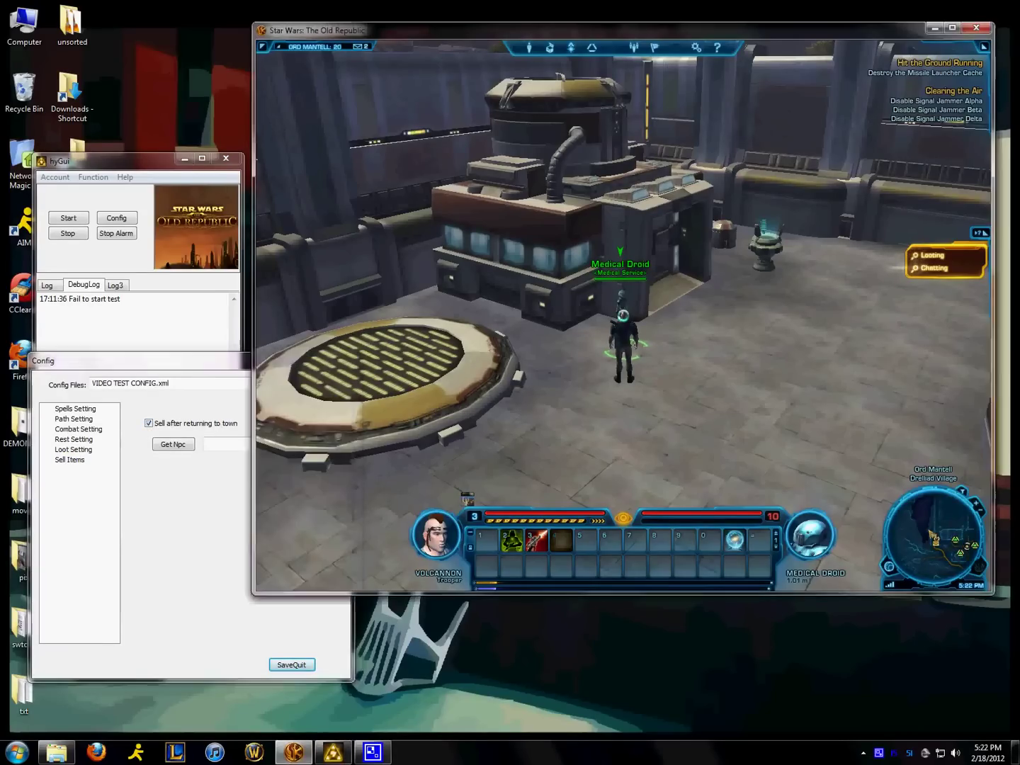
{"action": "left_click", "coordinate": [226, 500]}
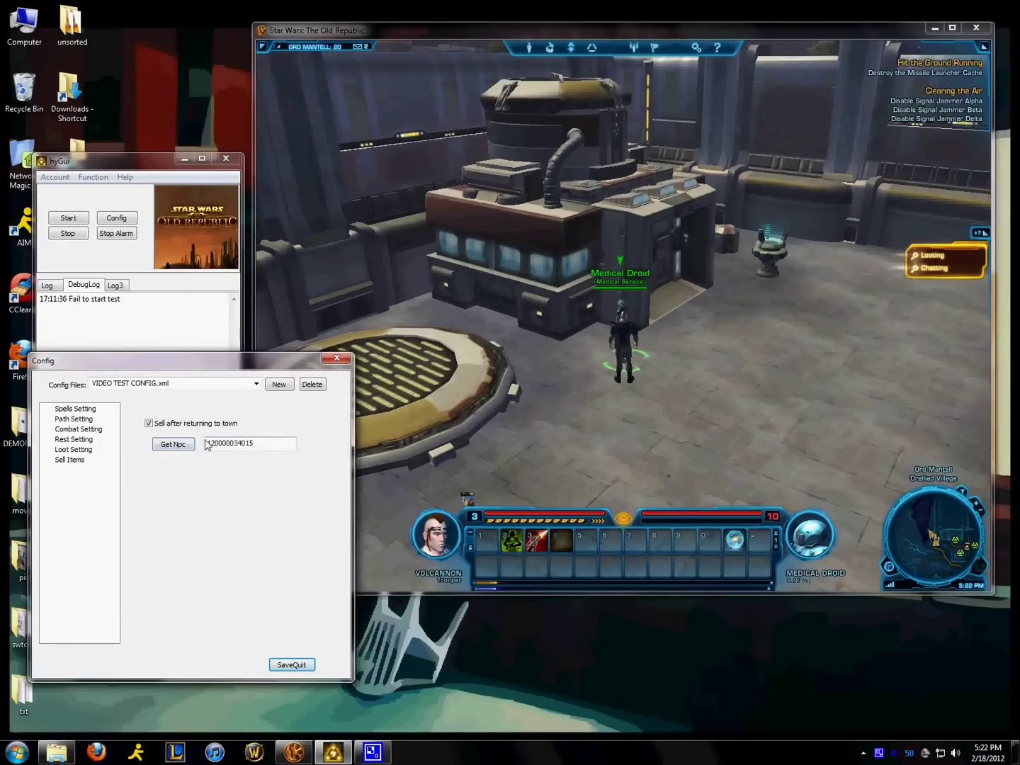
{"action": "left_click", "coordinate": [290, 665]}
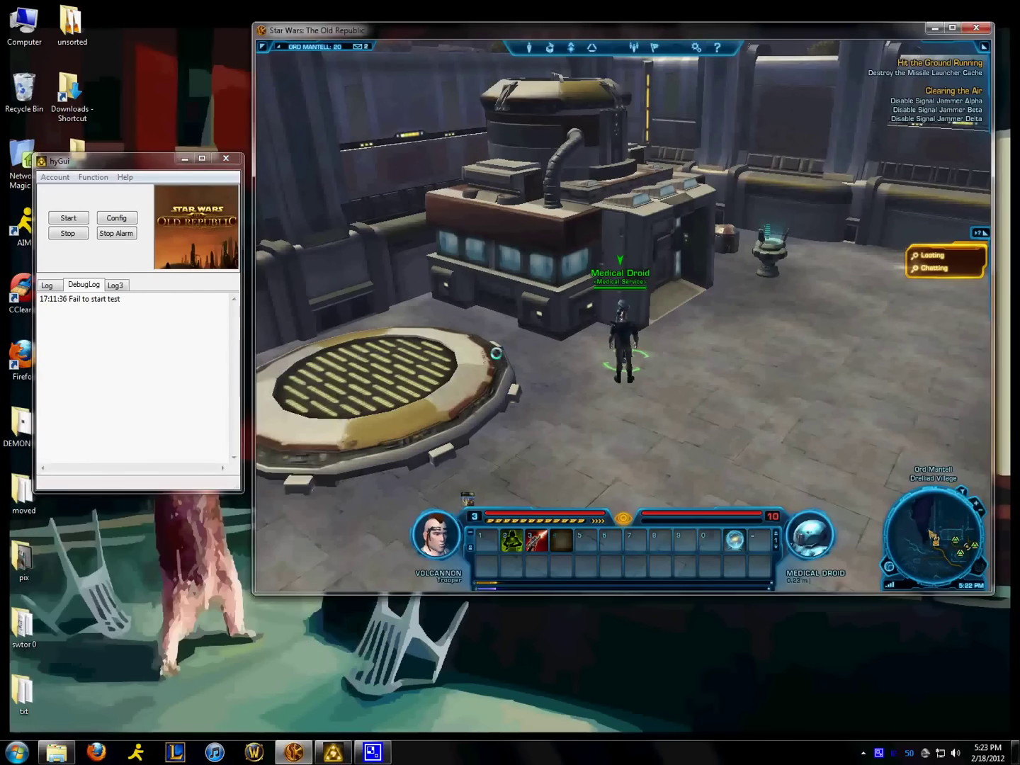
Run the character out of the walled town, past the barricades and down the village road to the Separatists by the crates
{"action": "left_click_drag", "start_coordinate": [496, 353], "coordinate": [495, 355]}
{"action": "key", "text": "w"}
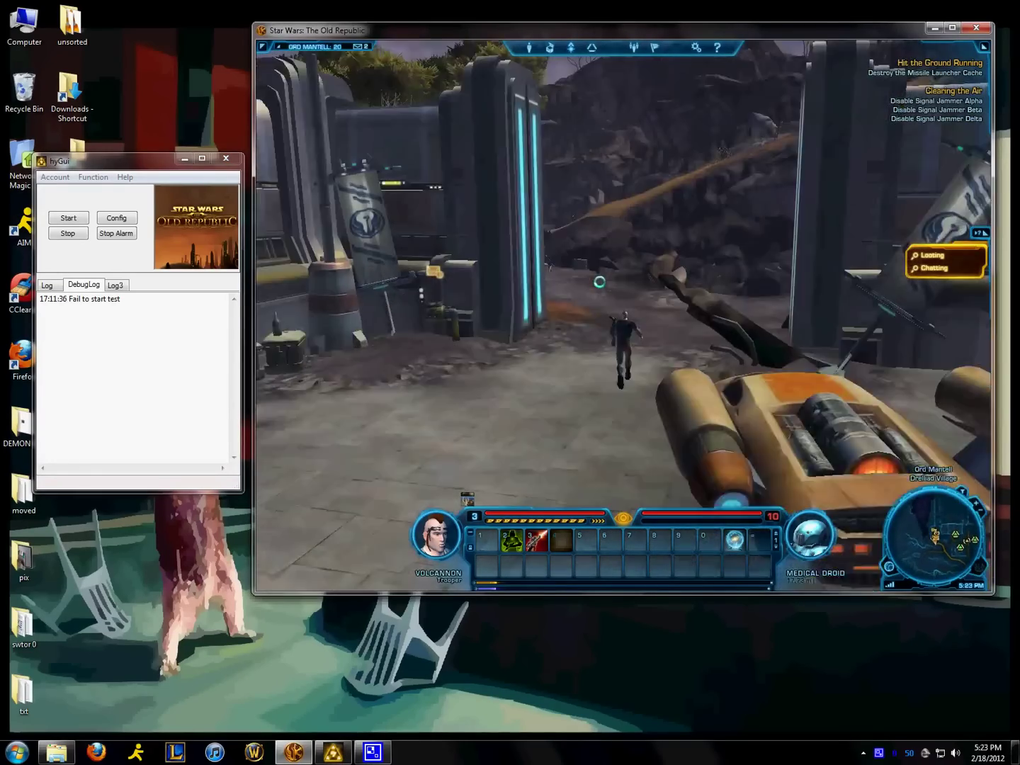
{"action": "left_click_drag", "start_coordinate": [623, 316], "coordinate": [649, 234]}
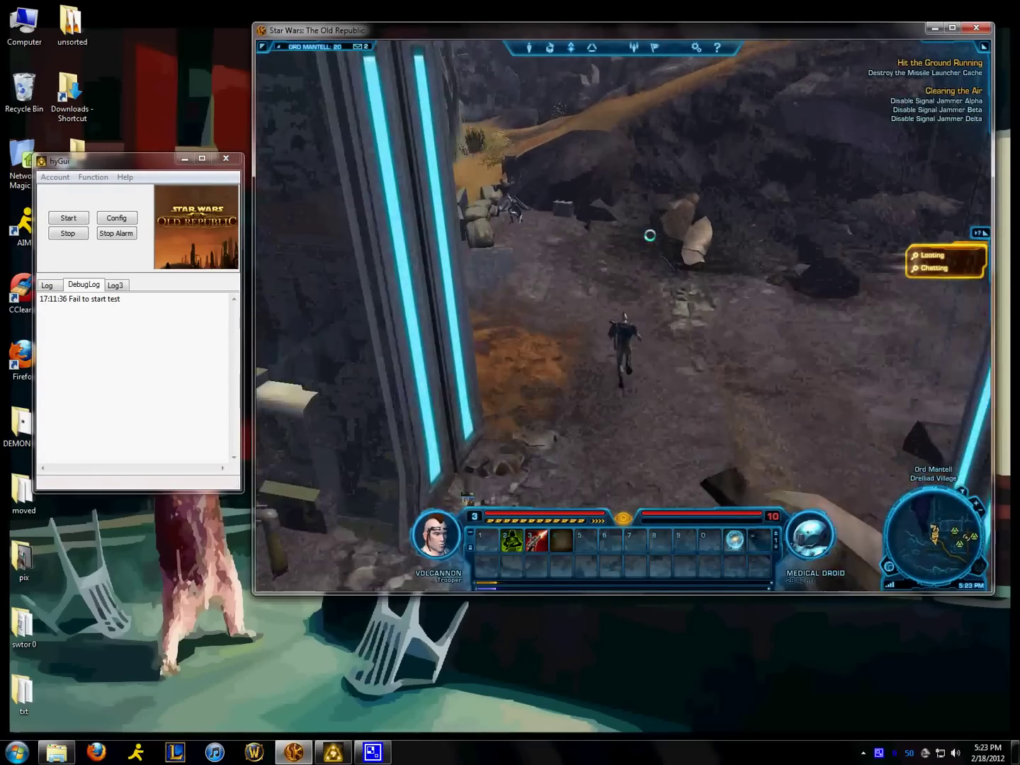
{"action": "key", "text": "a"}
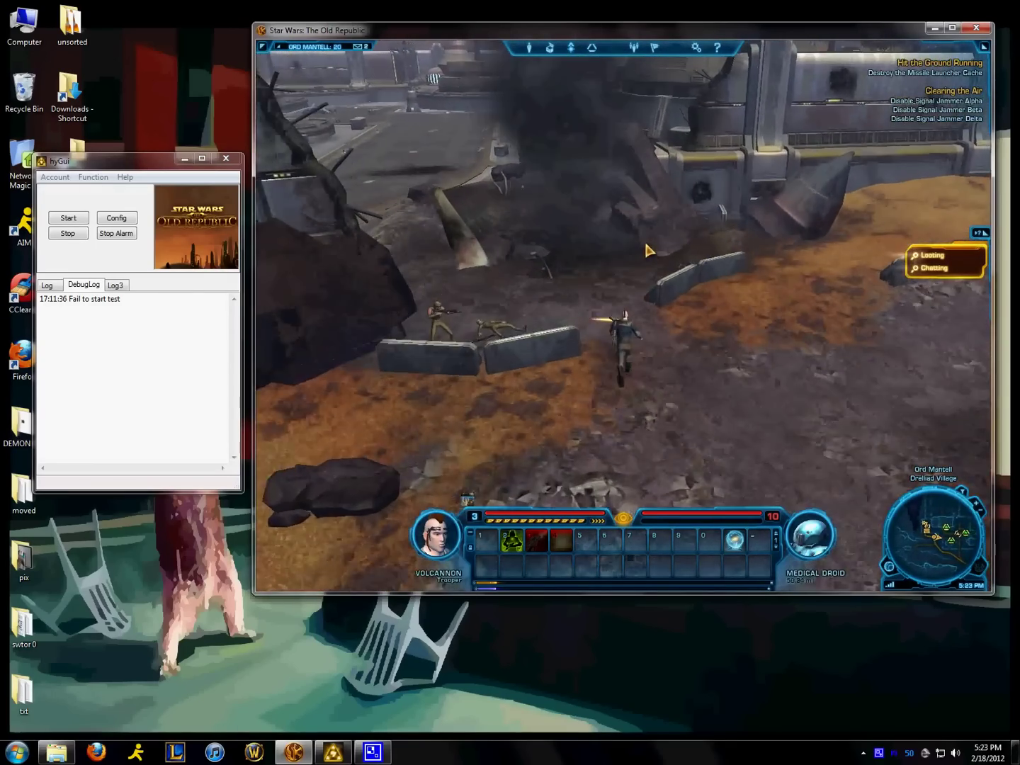
{"action": "key", "text": "a"}
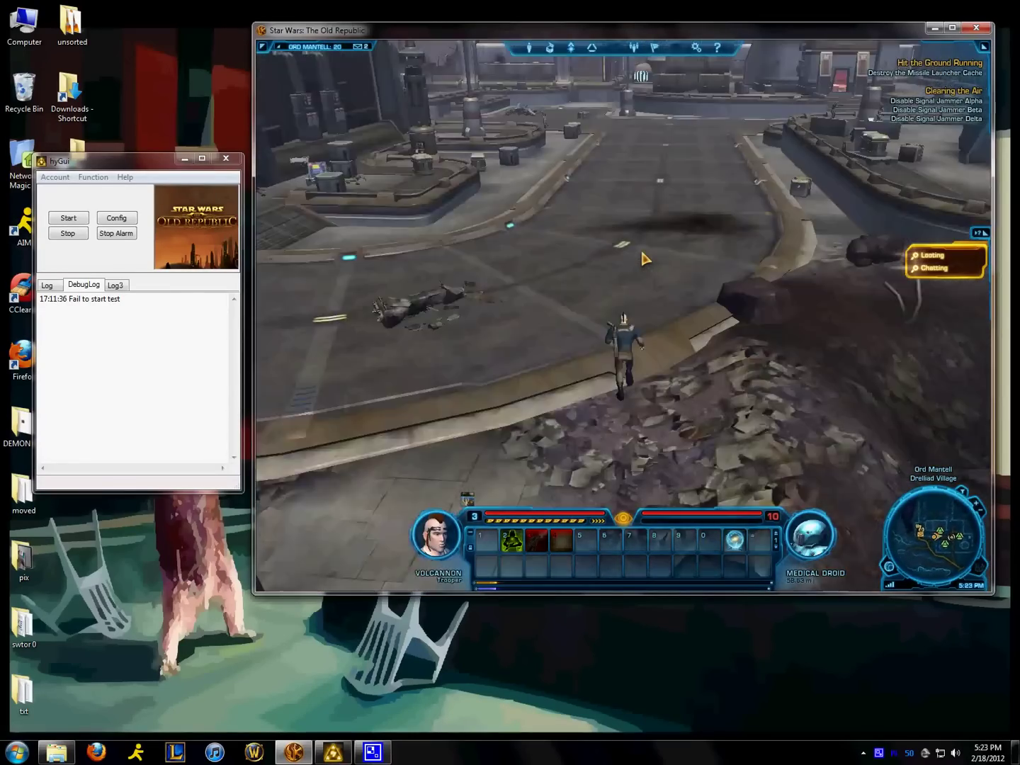
{"action": "key", "text": "a"}
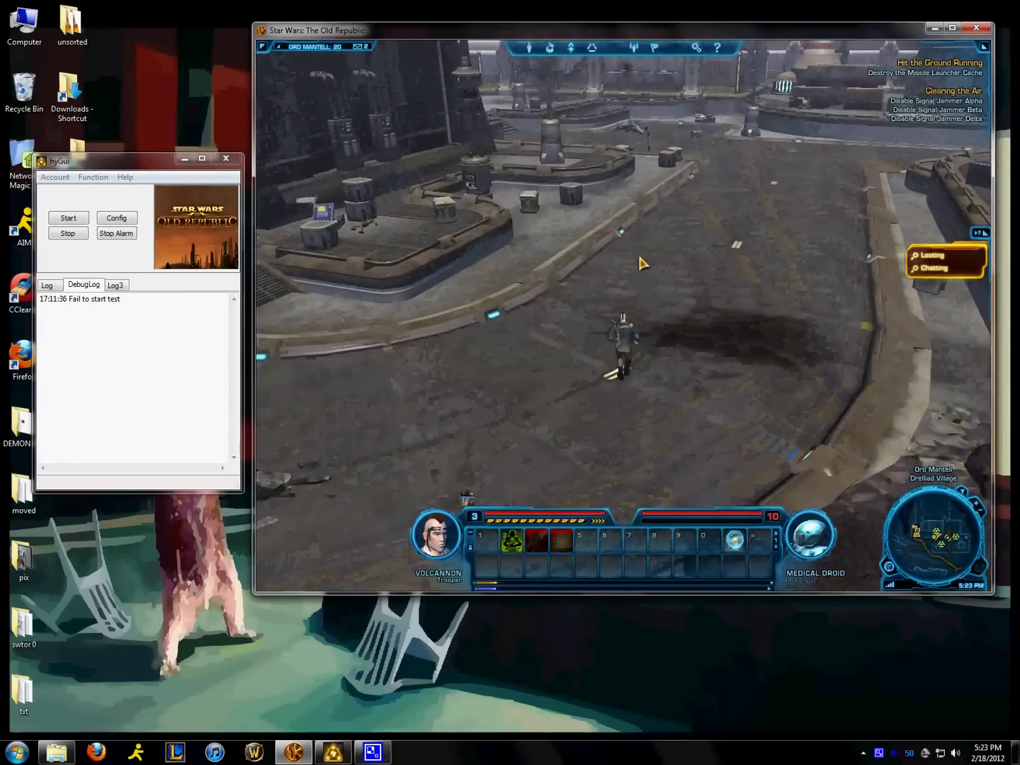
{"action": "key", "text": "d"}
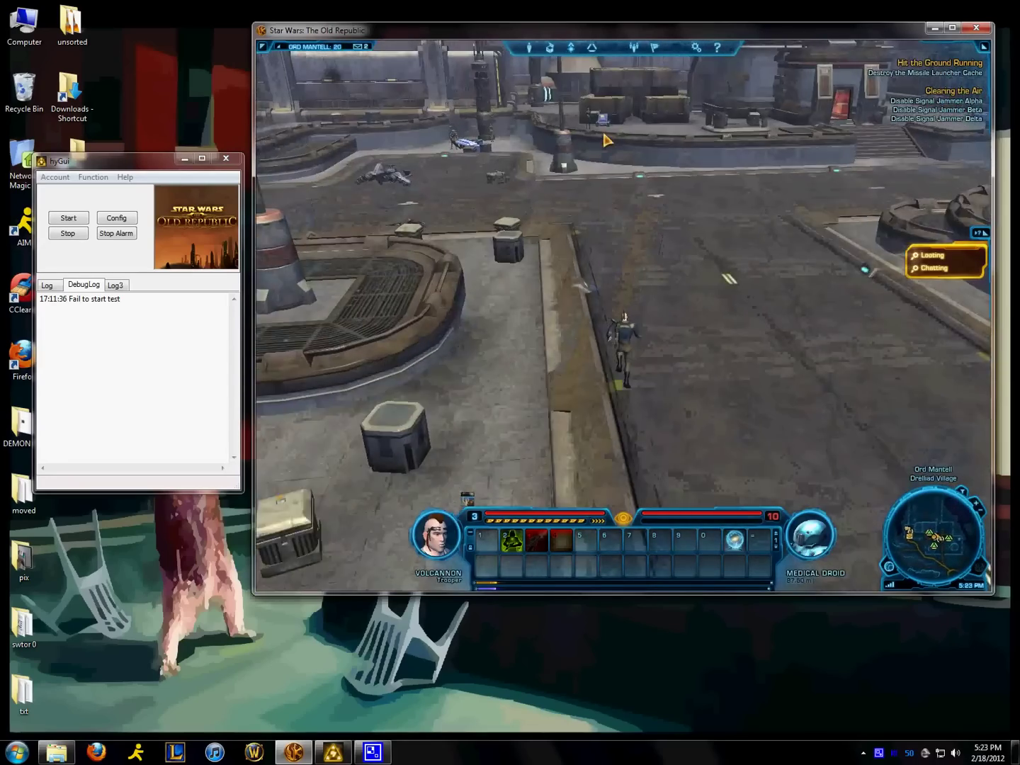
{"action": "key", "text": "a"}
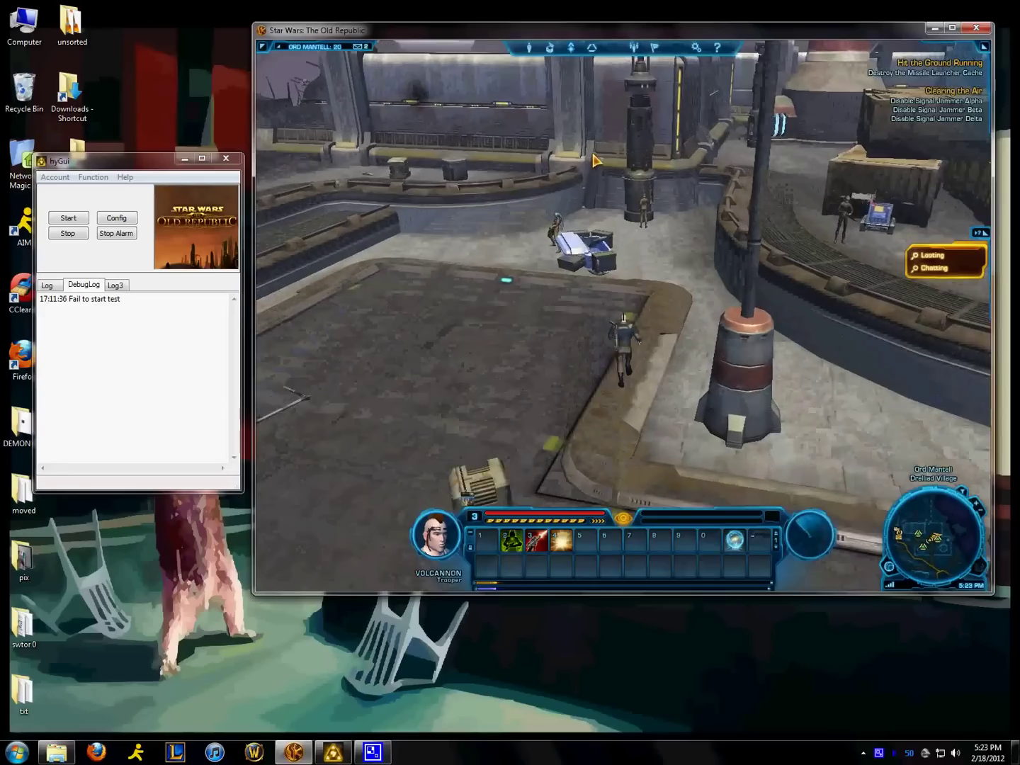
{"action": "key", "text": "d"}
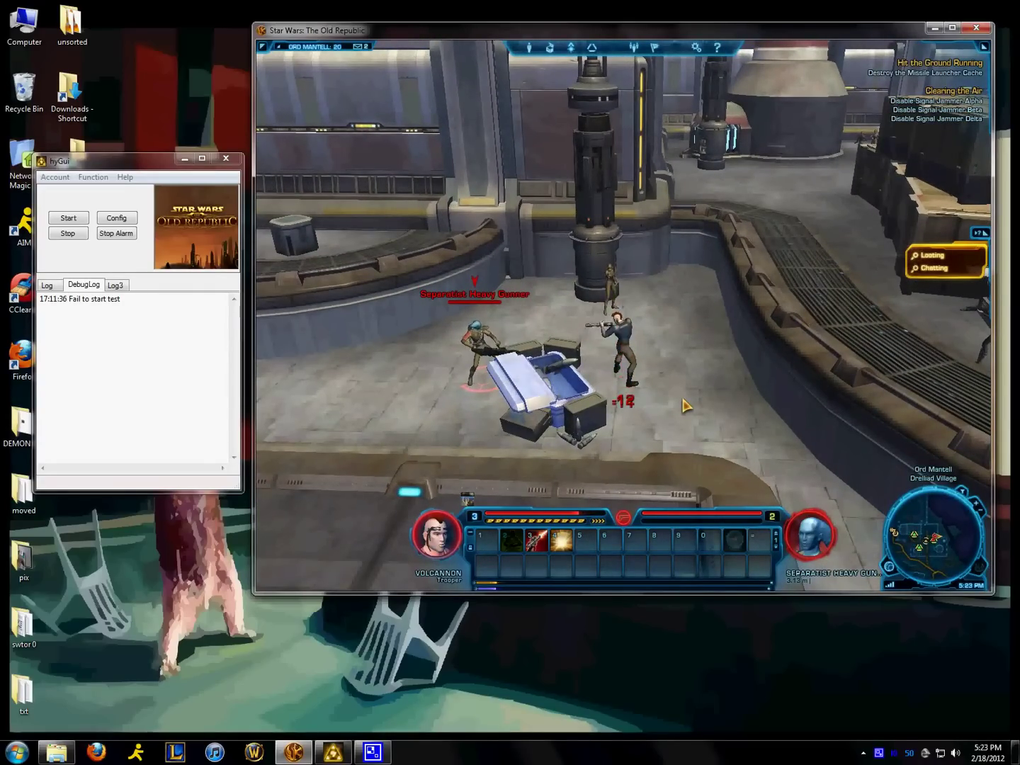
Let the Separatist Heavy Gunner defeat the character and revive by returning to the medcenter
{"action": "left_click", "coordinate": [440, 555]}
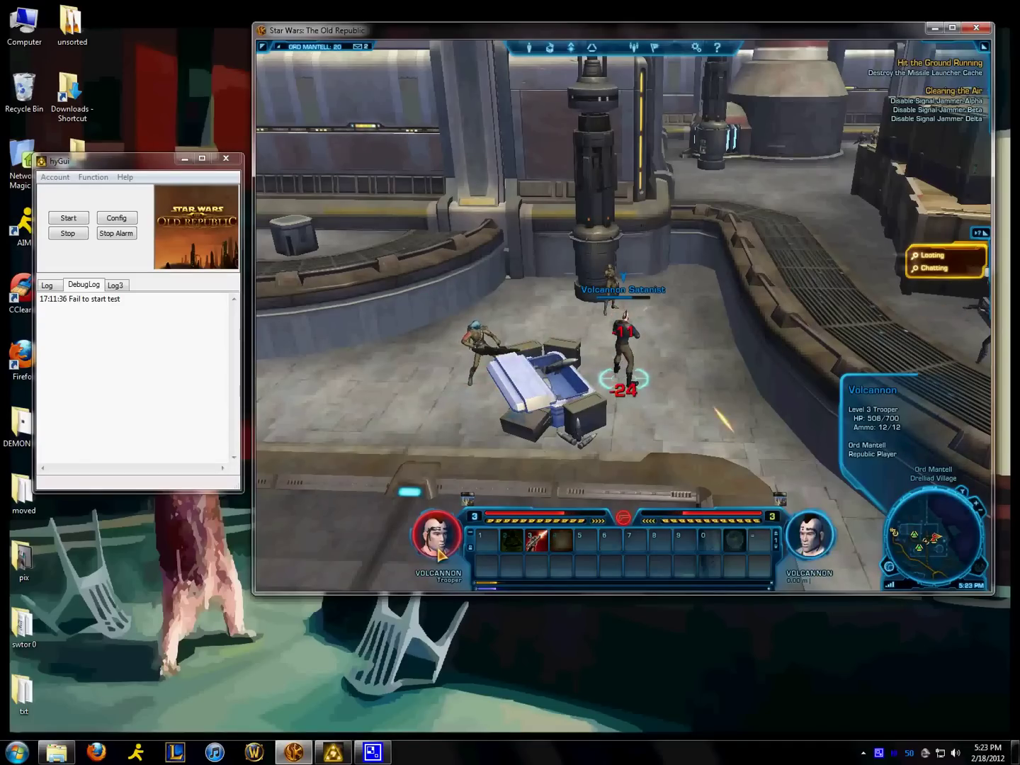
{"action": "key", "text": "Escape"}
{"action": "key", "text": "Tab"}
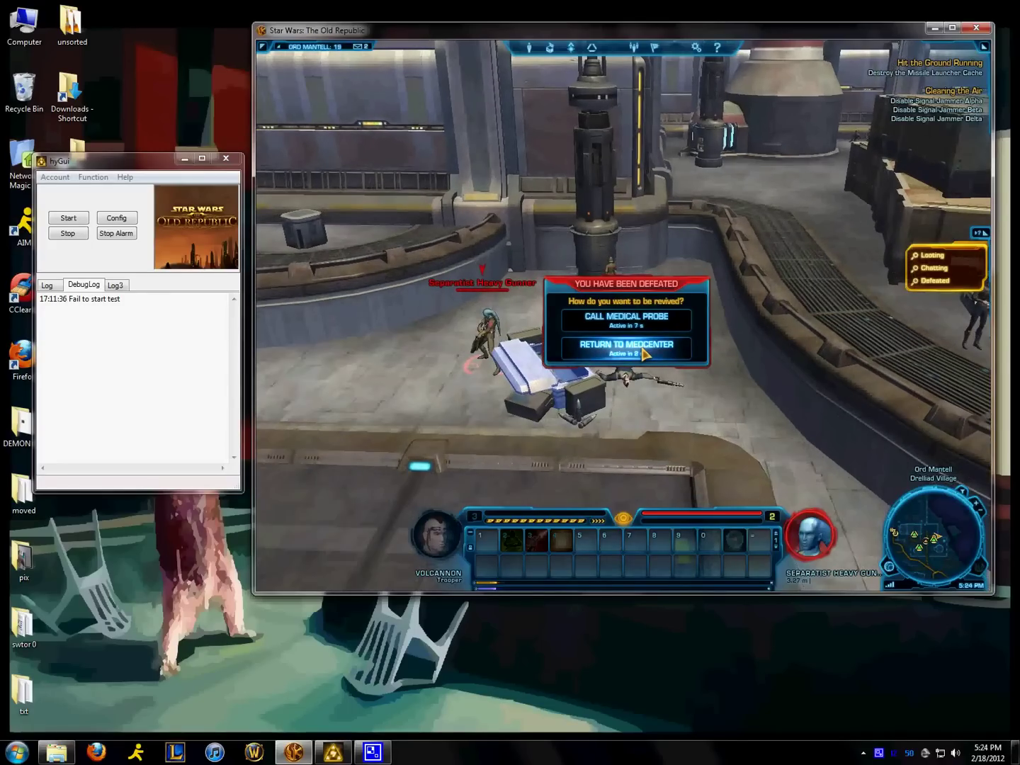
{"action": "left_click", "coordinate": [645, 354]}
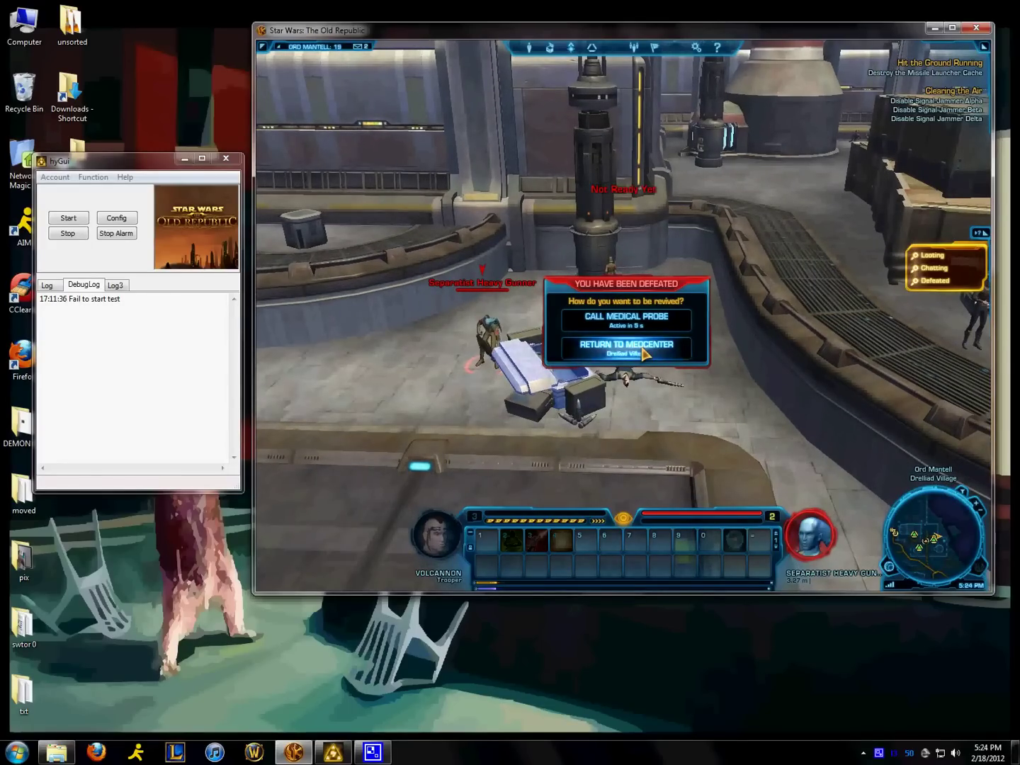
{"action": "left_click", "coordinate": [641, 348]}
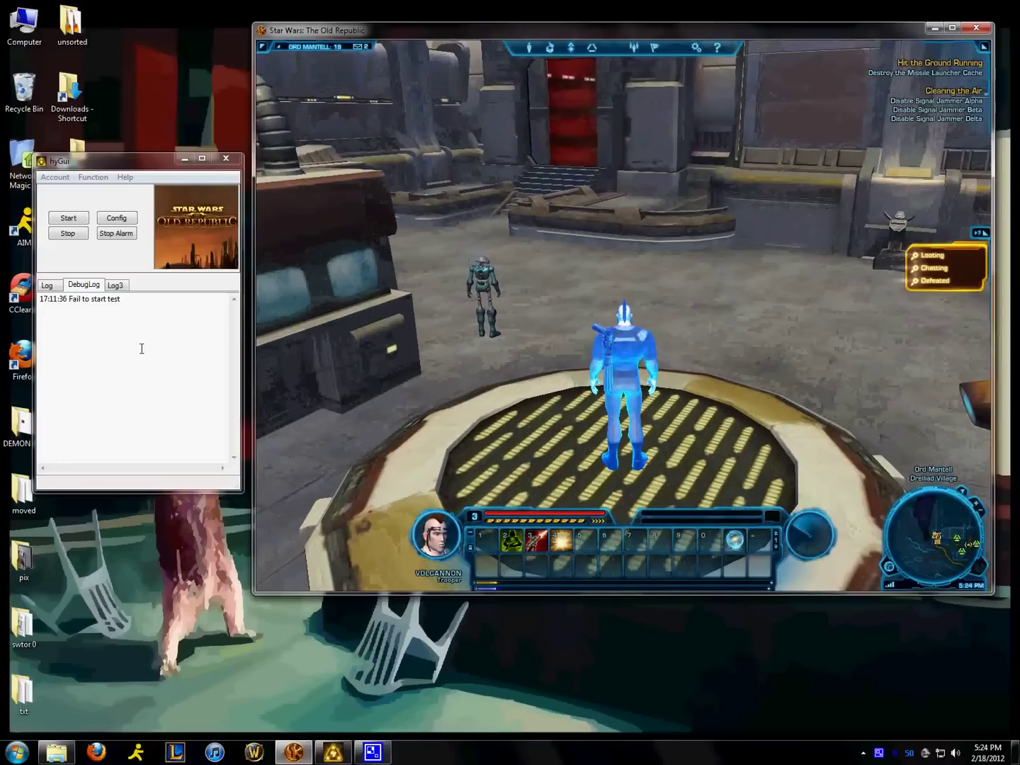
Create a new recorded path named TROOPER RESSSS 1 and start capturing waypoints from the medcenter platform
{"action": "left_click", "coordinate": [141, 349]}
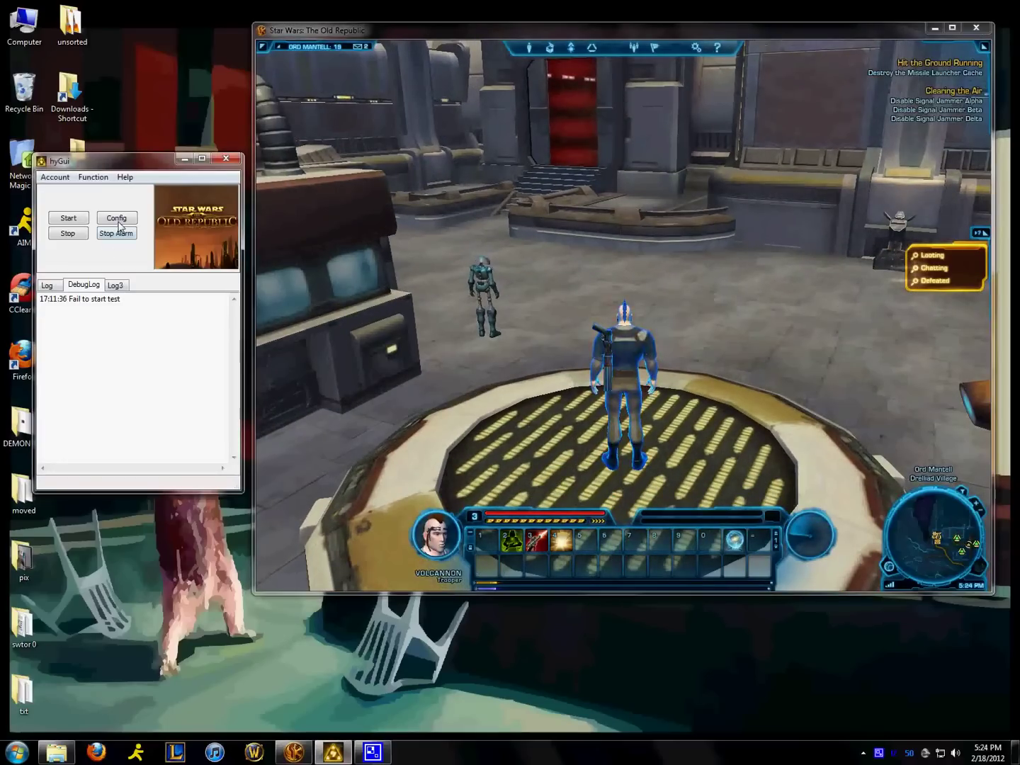
{"action": "left_click", "coordinate": [93, 177]}
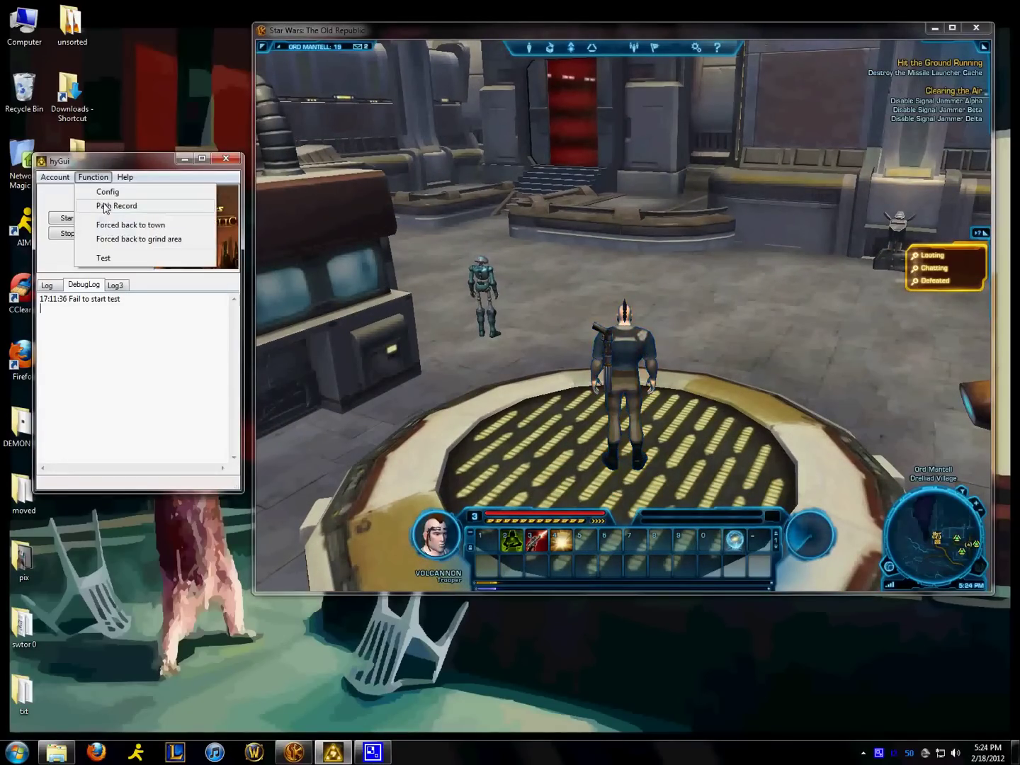
{"action": "left_click", "coordinate": [104, 206]}
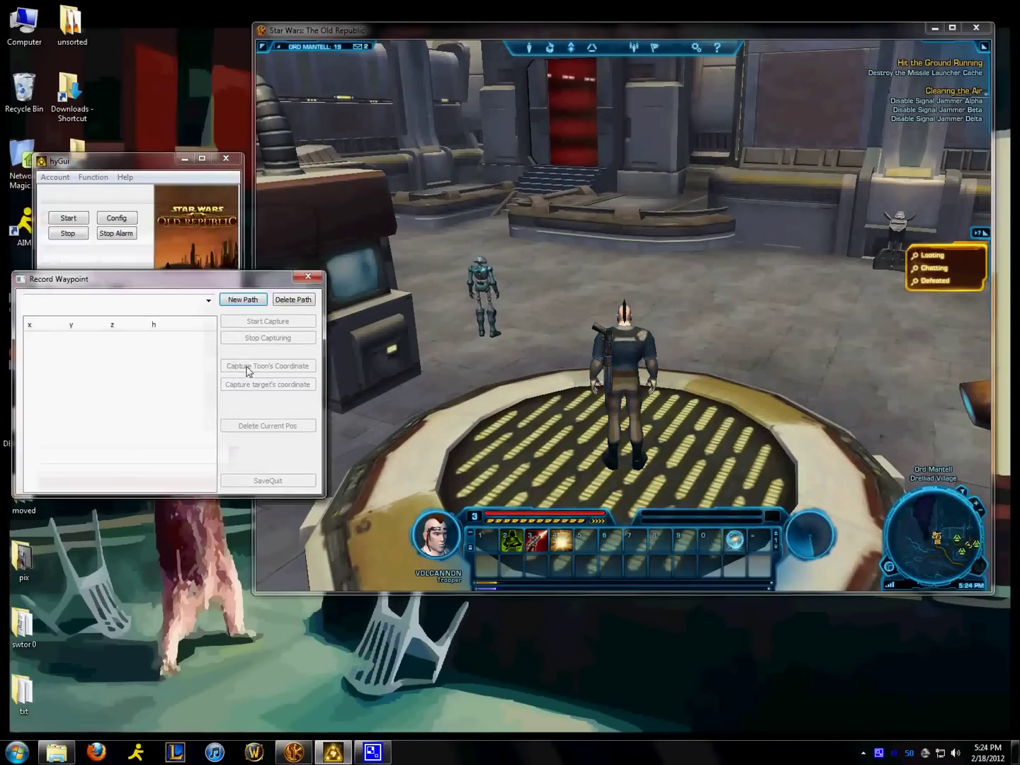
{"action": "left_click", "coordinate": [247, 519]}
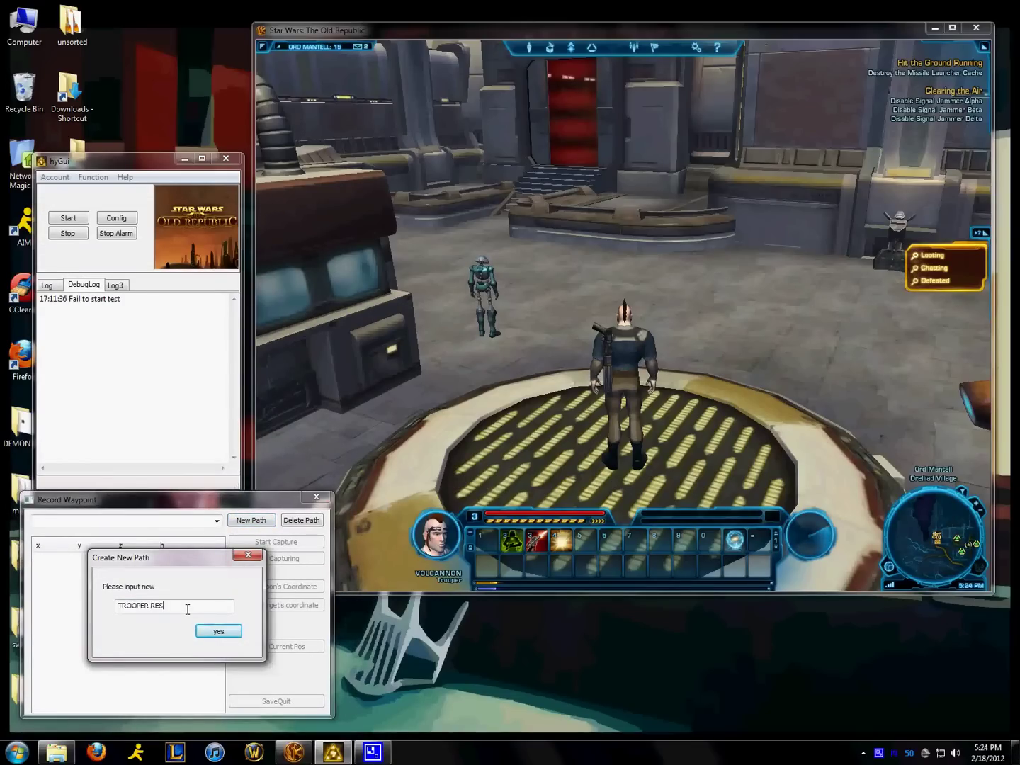
{"action": "left_click", "coordinate": [220, 631]}
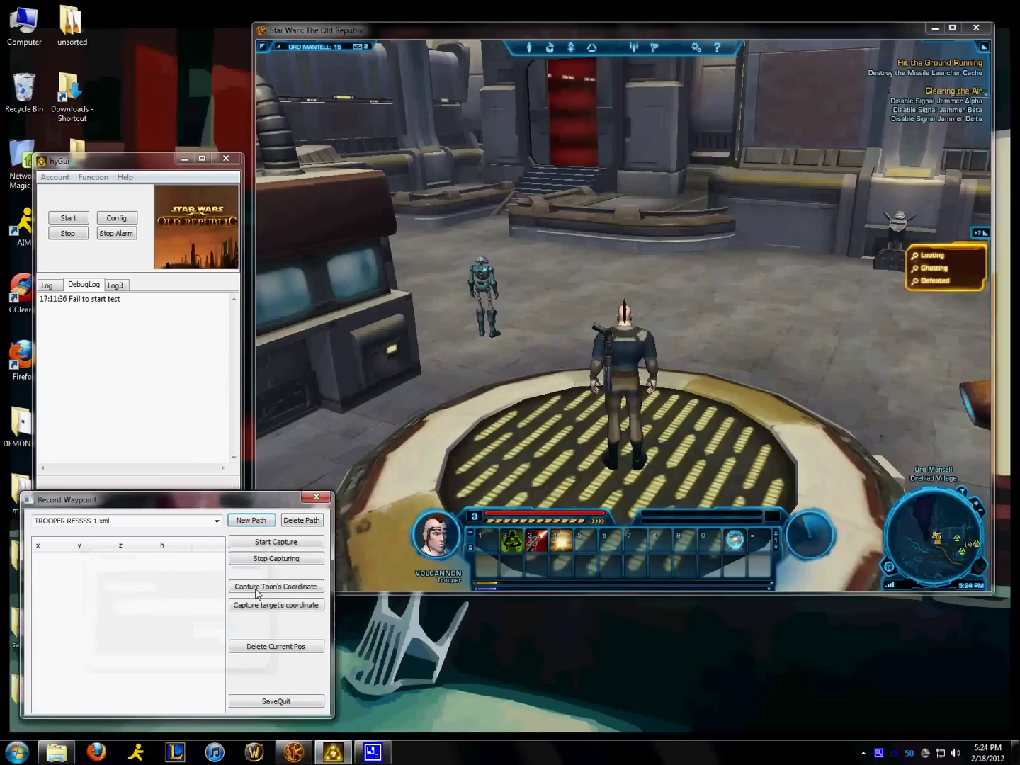
{"action": "left_click", "coordinate": [286, 543]}
Run the character from the medcenter platform through the town gate to the sandbag barricades outside while waypoints are captured
{"action": "left_click", "coordinate": [625, 394]}
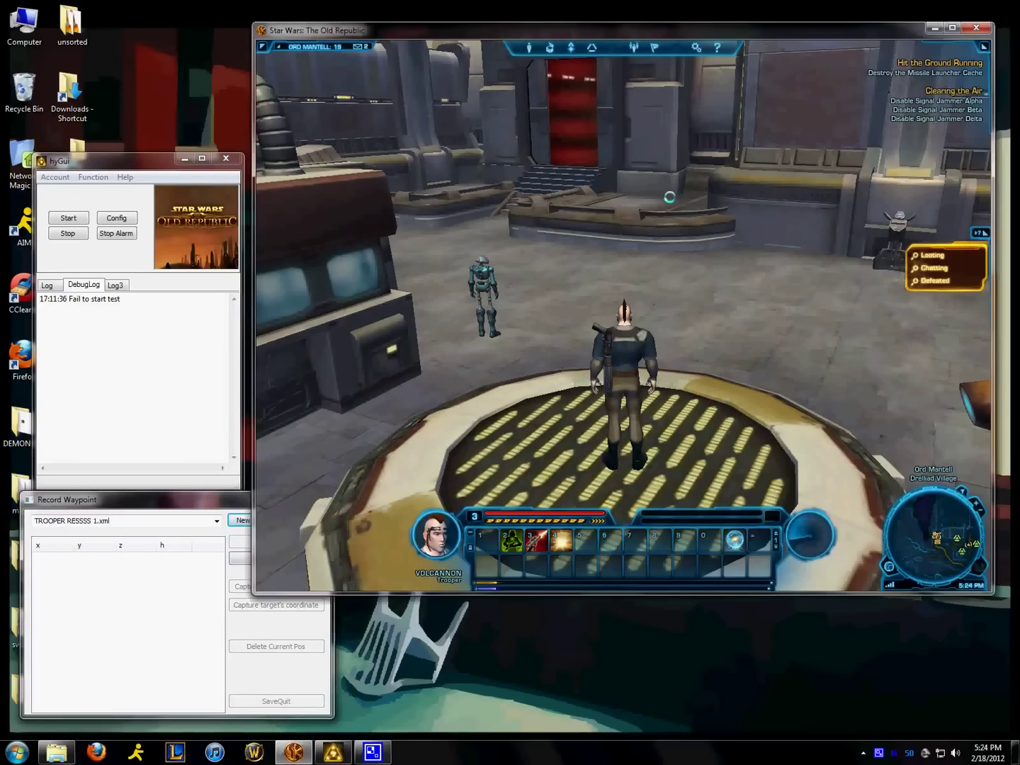
{"action": "key", "text": "w"}
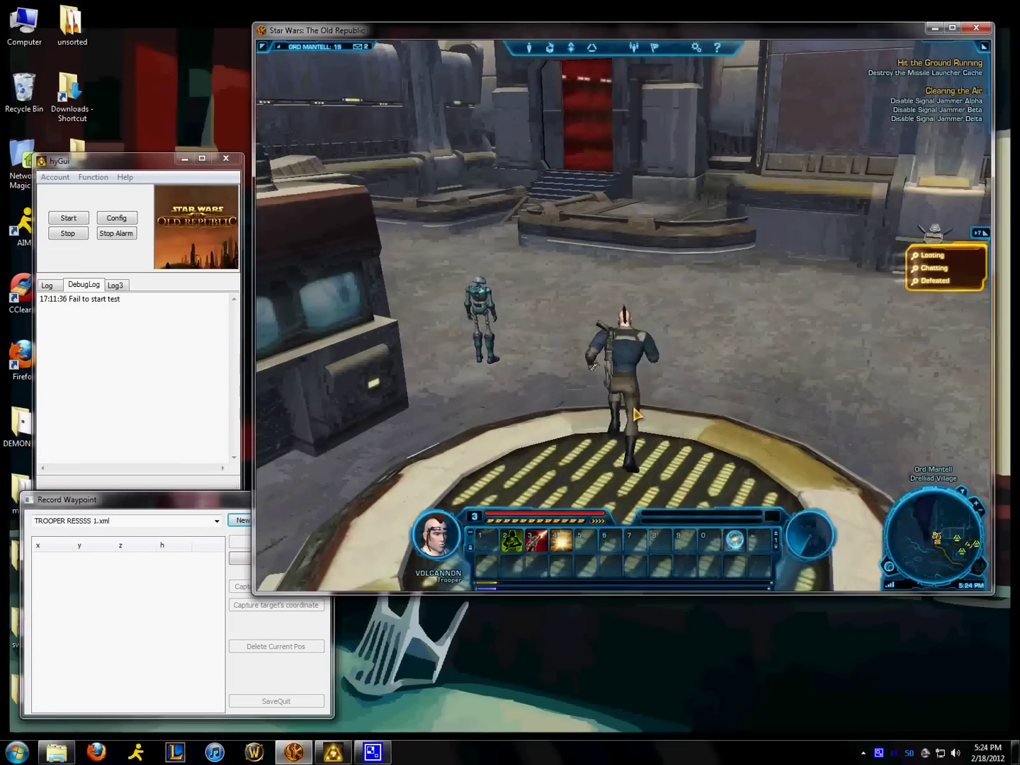
{"action": "key", "text": "d"}
{"action": "key", "text": "w"}
{"action": "key", "text": "d"}
{"action": "key", "text": "w"}
{"action": "key", "text": "d"}
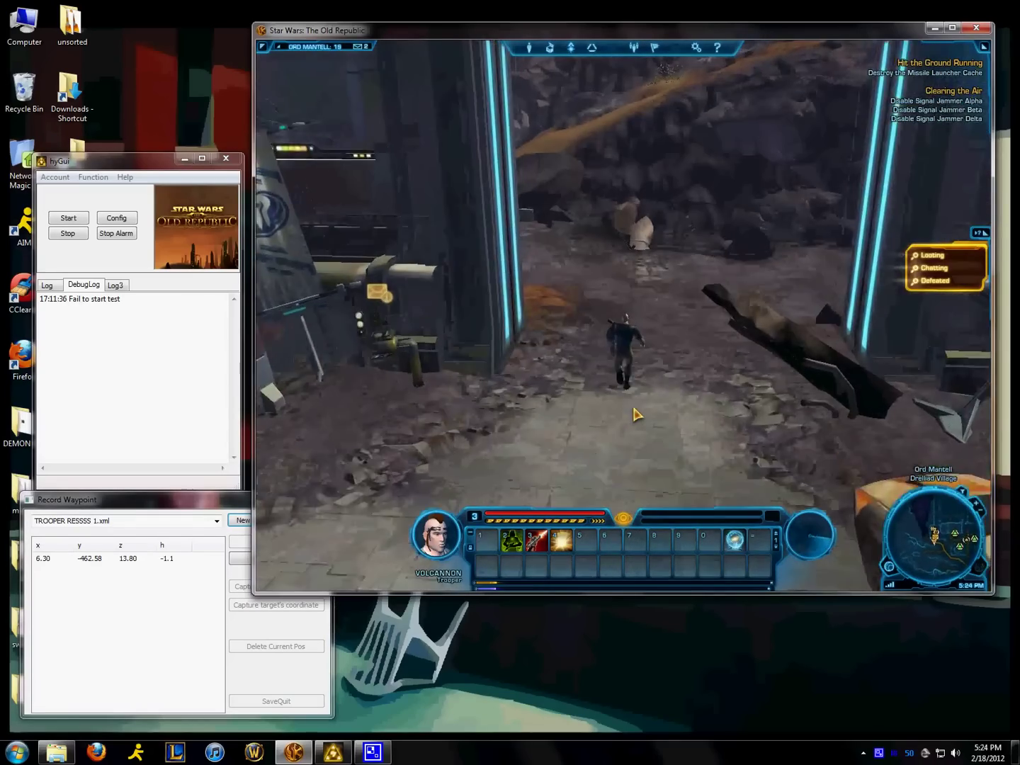
{"action": "key", "text": "w"}
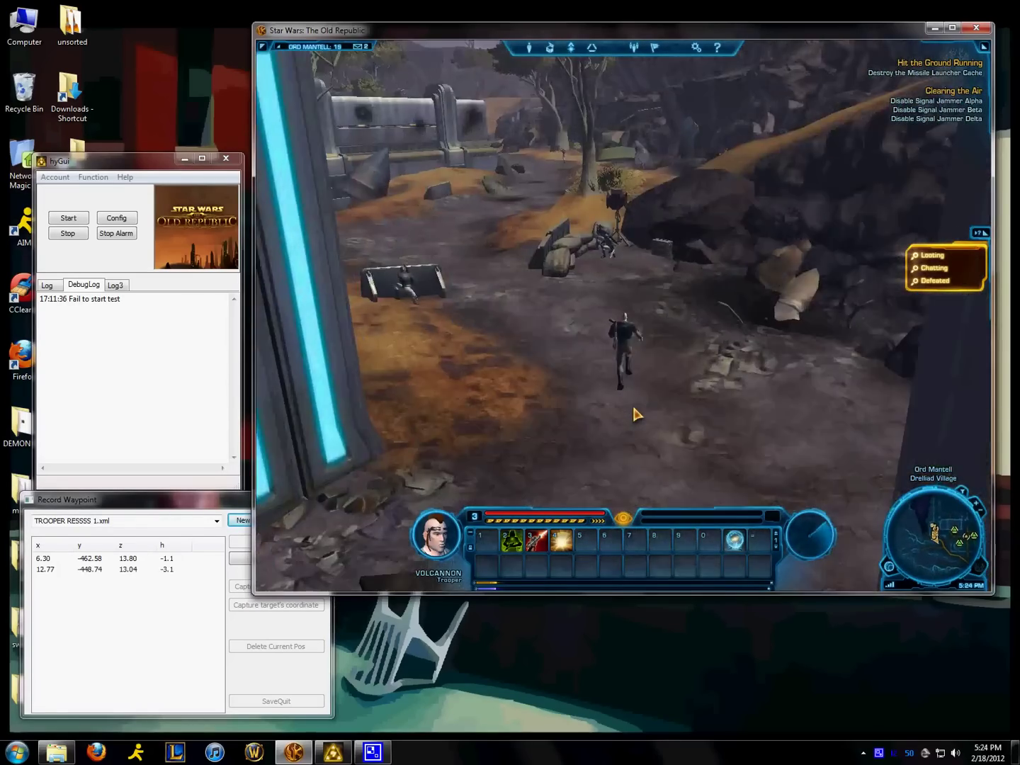
{"action": "key", "text": "w"}
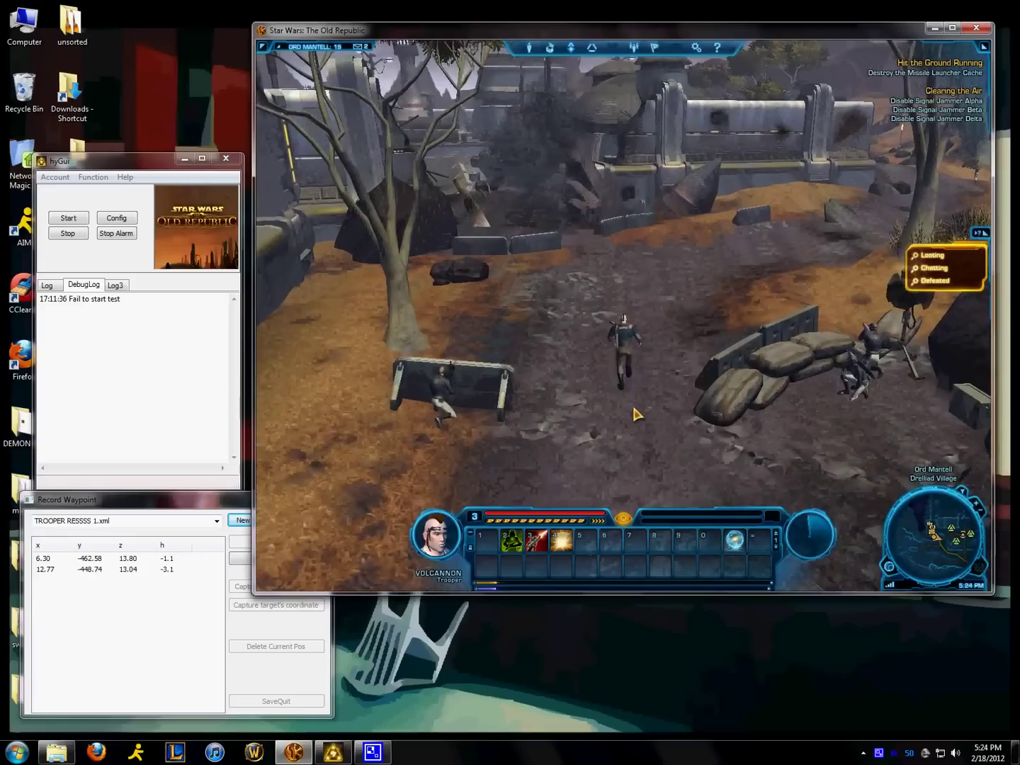
Stop capturing and save the TROOPER RESSSS 1 path, closing the recorder, and back the character up slightly
{"action": "left_click", "coordinate": [153, 502]}
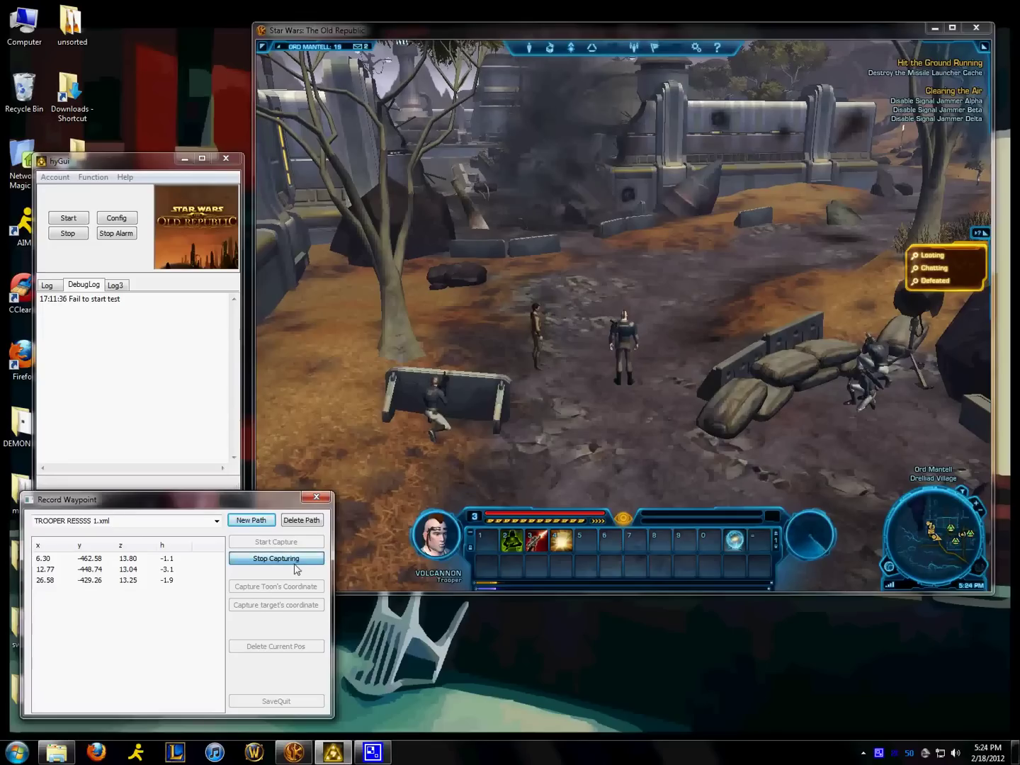
{"action": "left_click", "coordinate": [294, 560]}
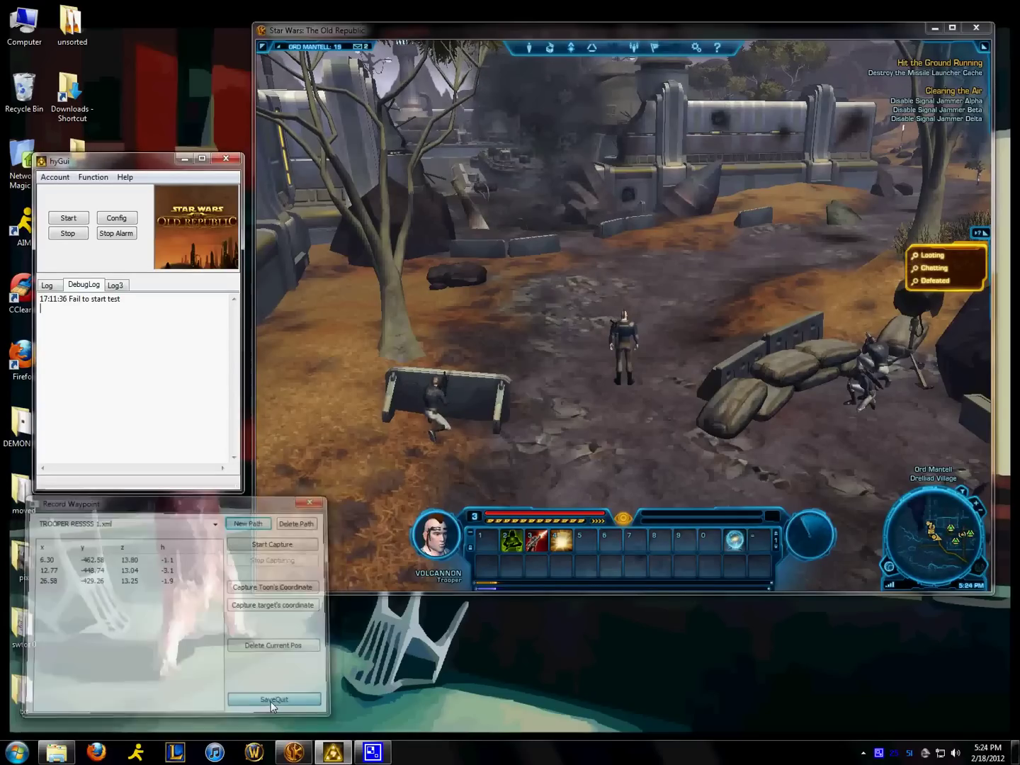
{"action": "left_click", "coordinate": [621, 228]}
{"action": "key", "text": "s"}
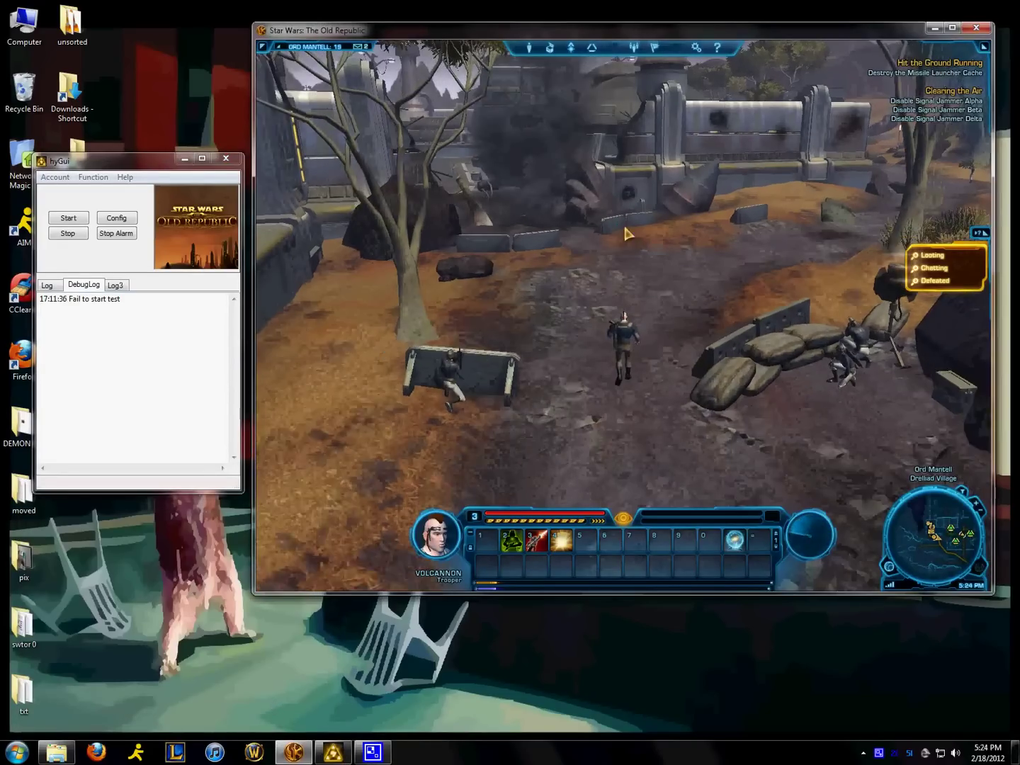
{"action": "left_click_drag", "start_coordinate": [631, 233], "coordinate": [602, 290]}
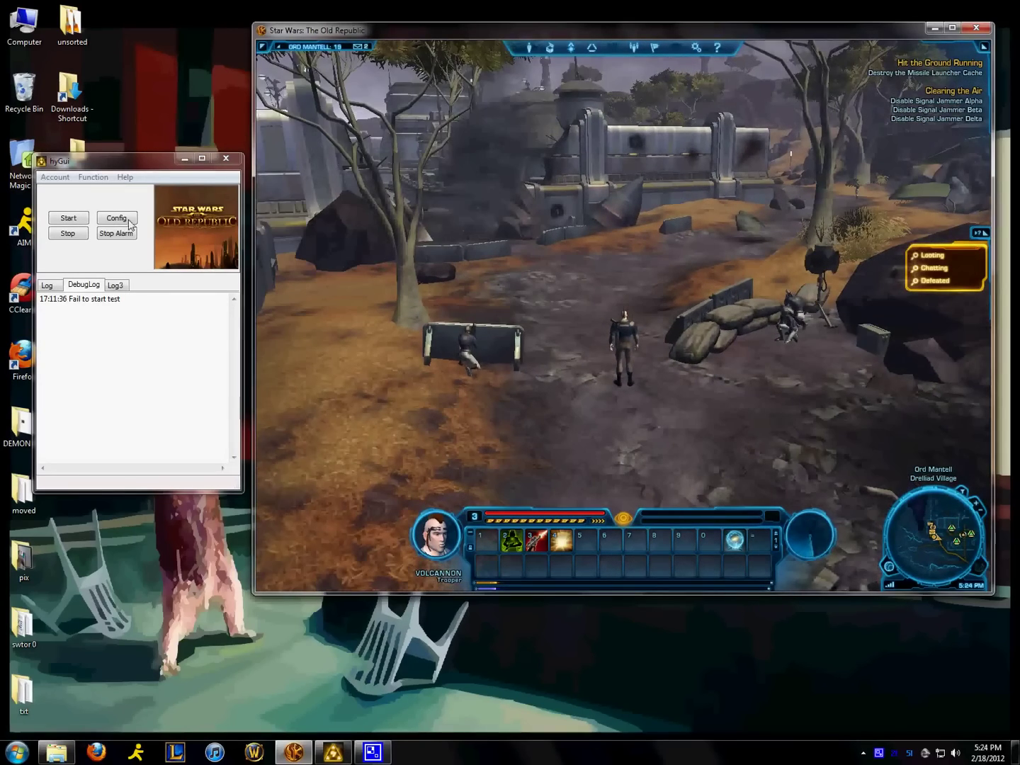
Open the path settings of VIDEO TEST CONFIG.xml and set the patrol type to Loop
{"action": "left_click", "coordinate": [117, 218]}
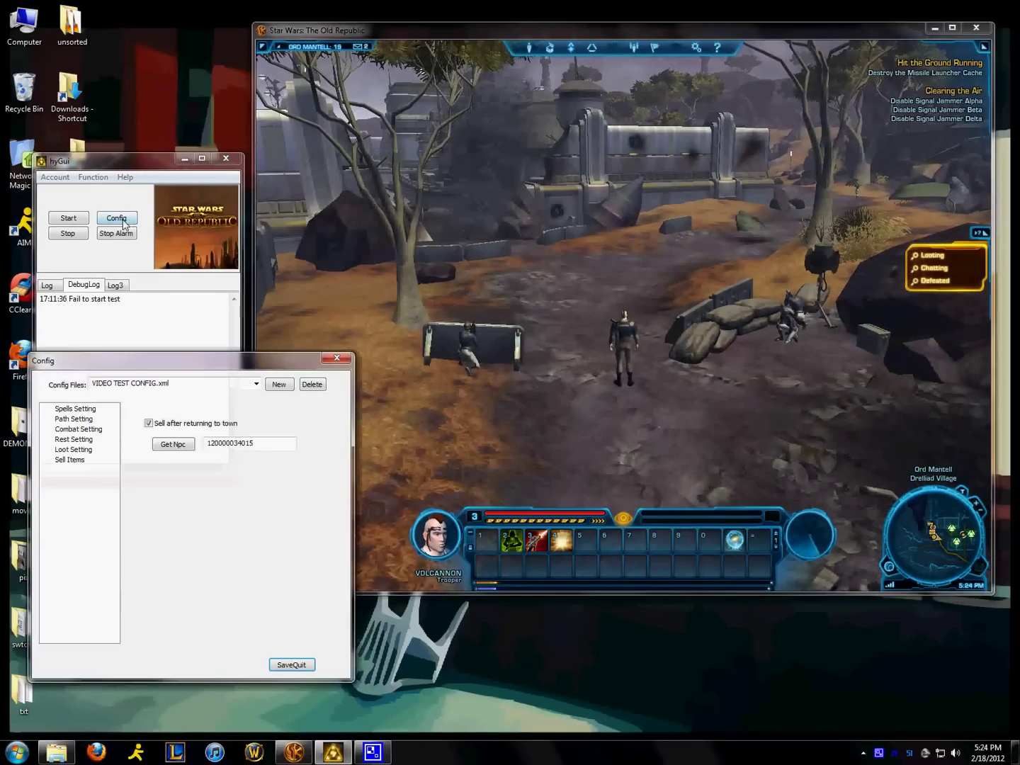
{"action": "left_click", "coordinate": [75, 420]}
{"action": "left_click", "coordinate": [228, 421]}
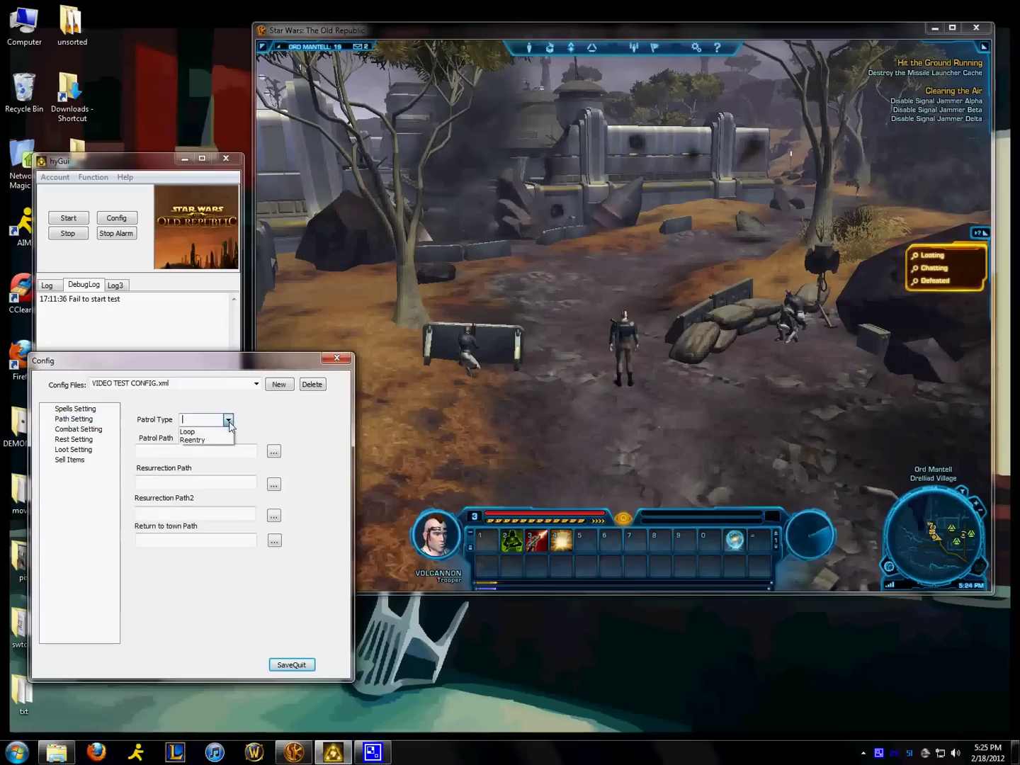
{"action": "left_click", "coordinate": [189, 431]}
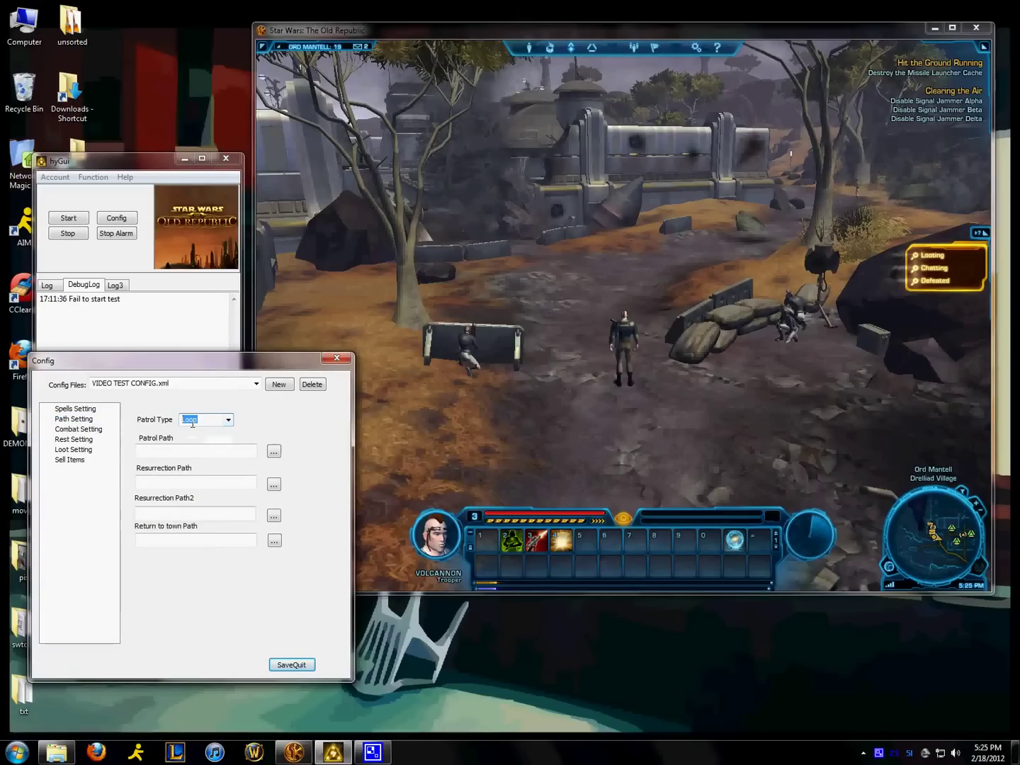
Assign trooper attack 1.xml as the patrol path, moving the file dialog clear of the configuration
{"action": "left_click", "coordinate": [204, 450]}
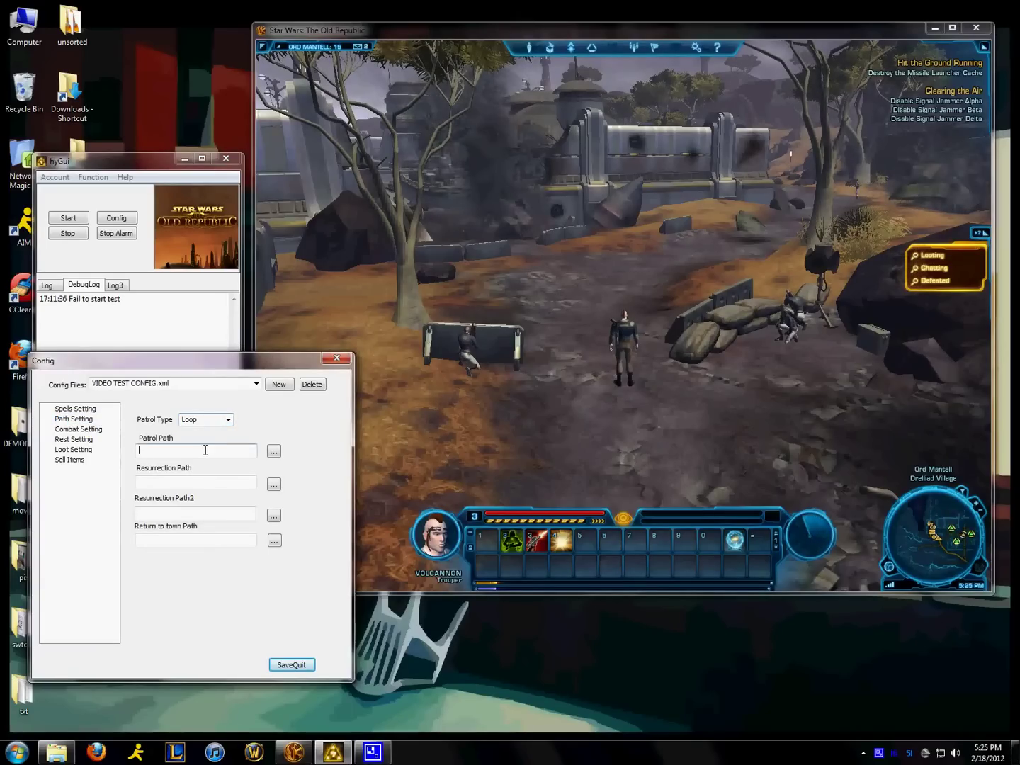
{"action": "left_click", "coordinate": [274, 453]}
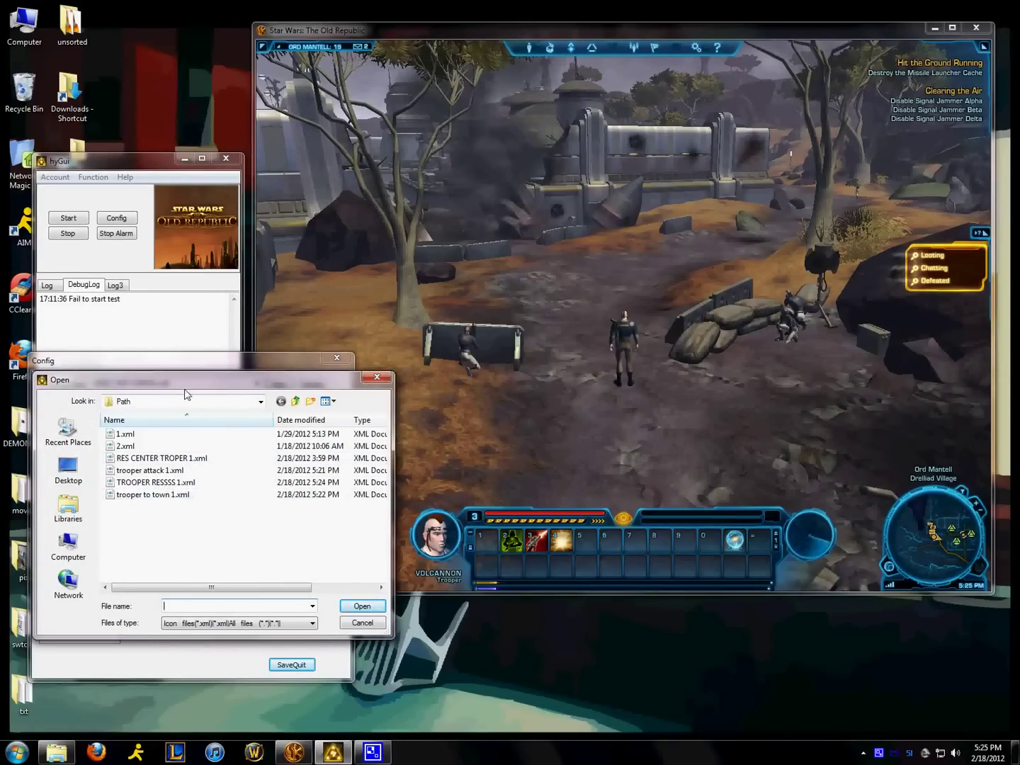
{"action": "left_click_drag", "start_coordinate": [170, 383], "coordinate": [491, 399]}
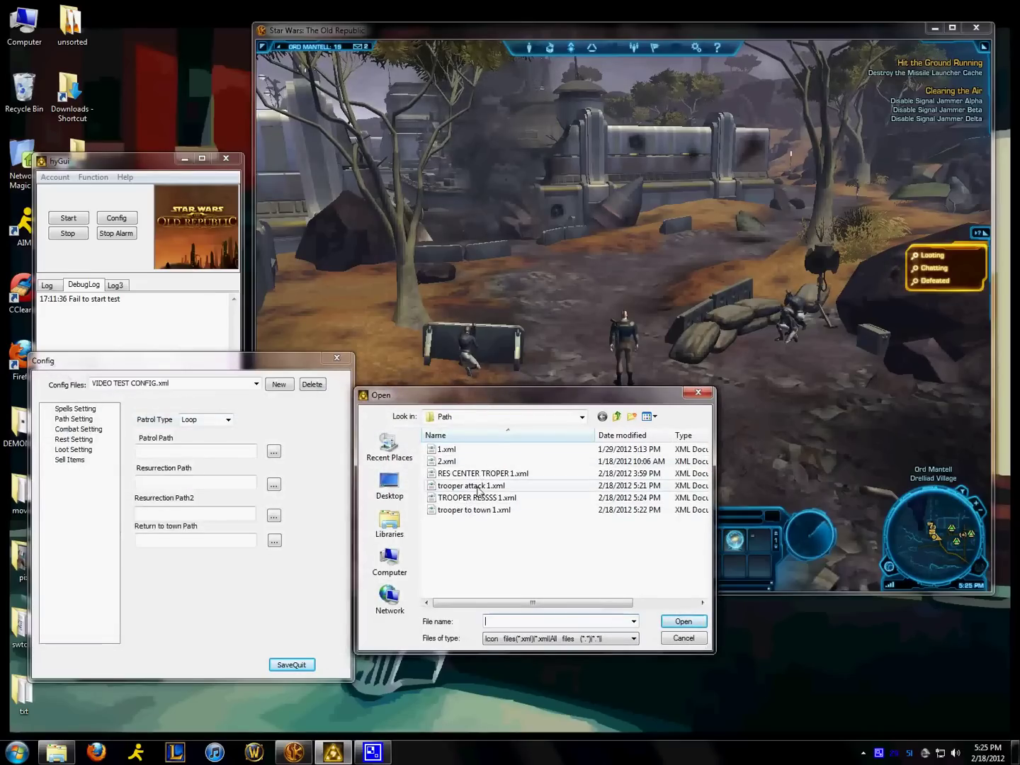
{"action": "left_click", "coordinate": [481, 487]}
{"action": "left_click", "coordinate": [680, 622]}
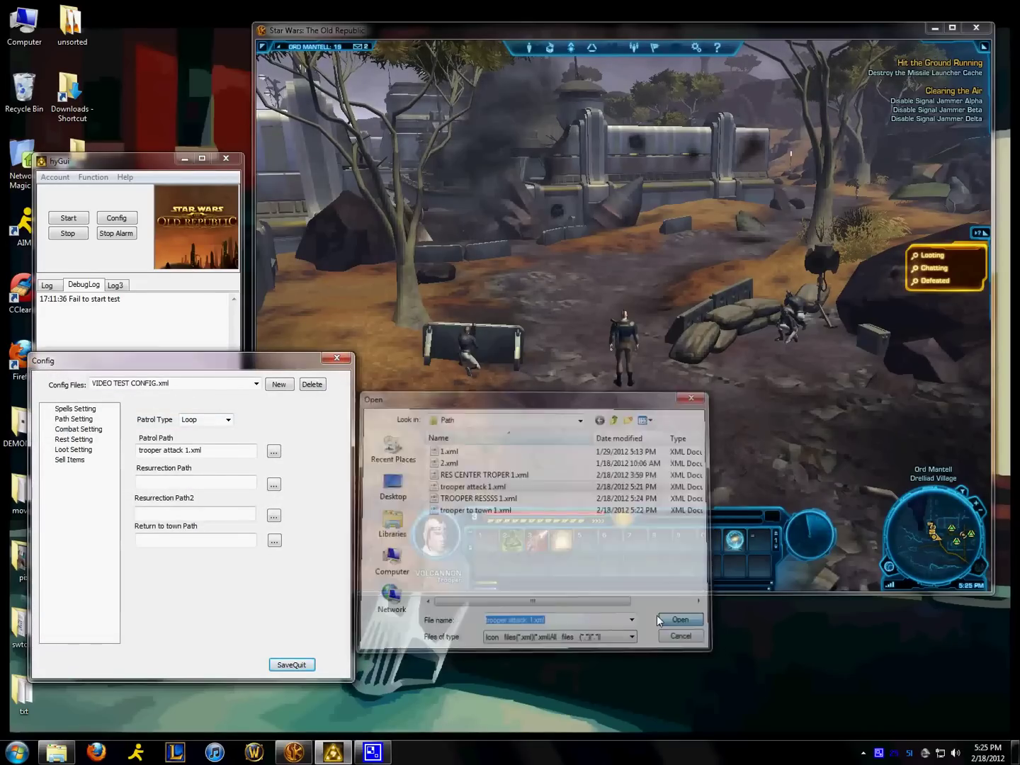
Assign TROOPER RESSSS 1.xml as the first resurrection path
{"action": "left_click", "coordinate": [273, 484]}
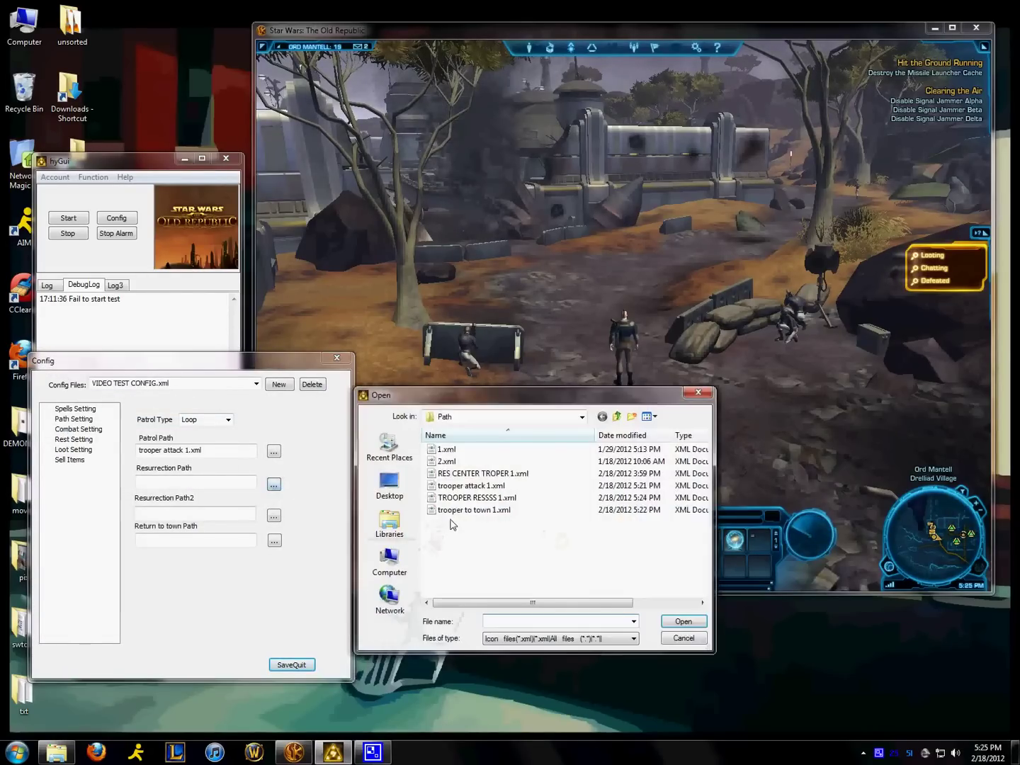
{"action": "left_click", "coordinate": [496, 499]}
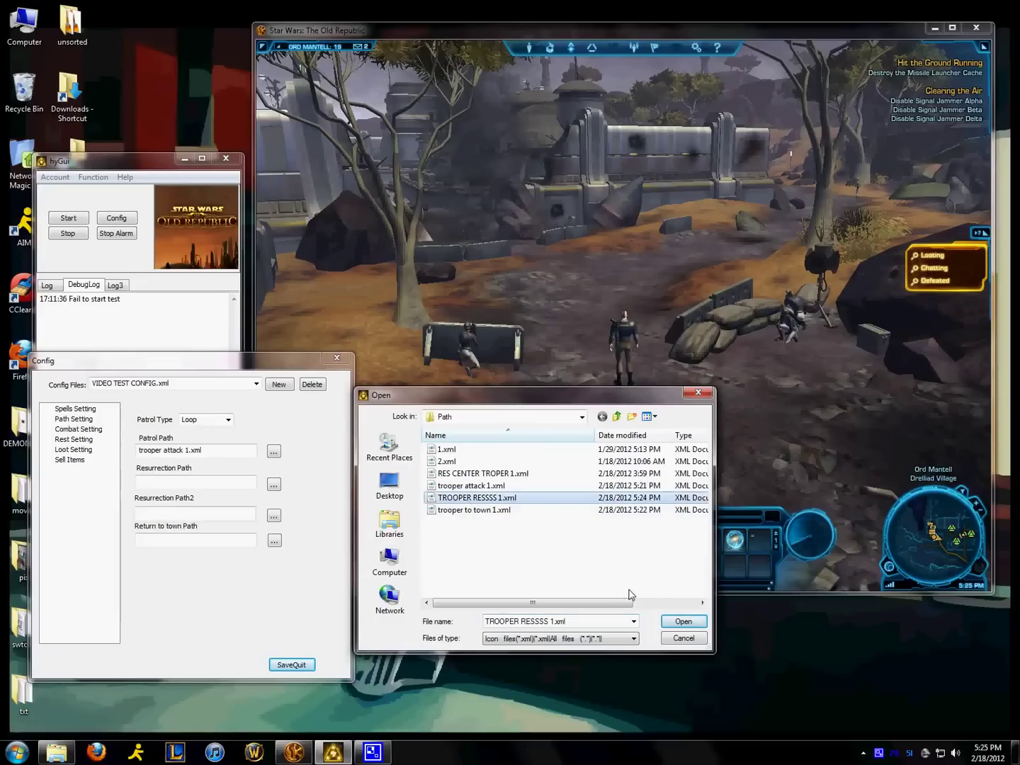
{"action": "left_click", "coordinate": [681, 622]}
Assign trooper to town 1.xml as the return to town path and save the configuration
{"action": "left_click", "coordinate": [273, 541]}
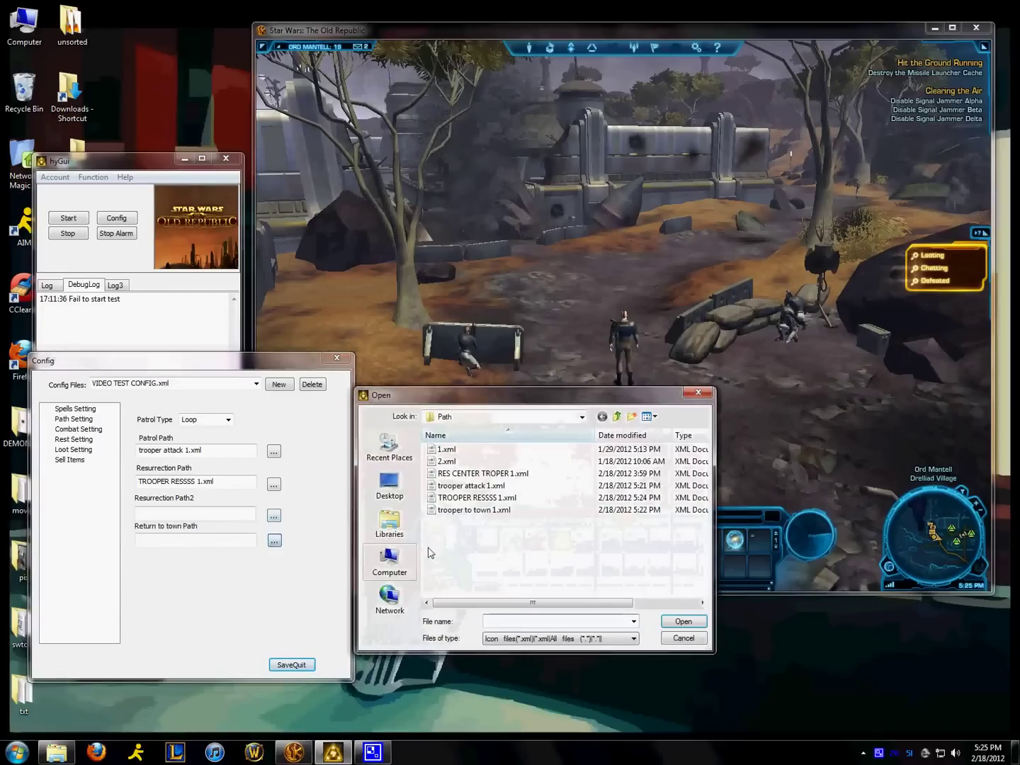
{"action": "left_click", "coordinate": [469, 510]}
{"action": "left_click", "coordinate": [680, 622]}
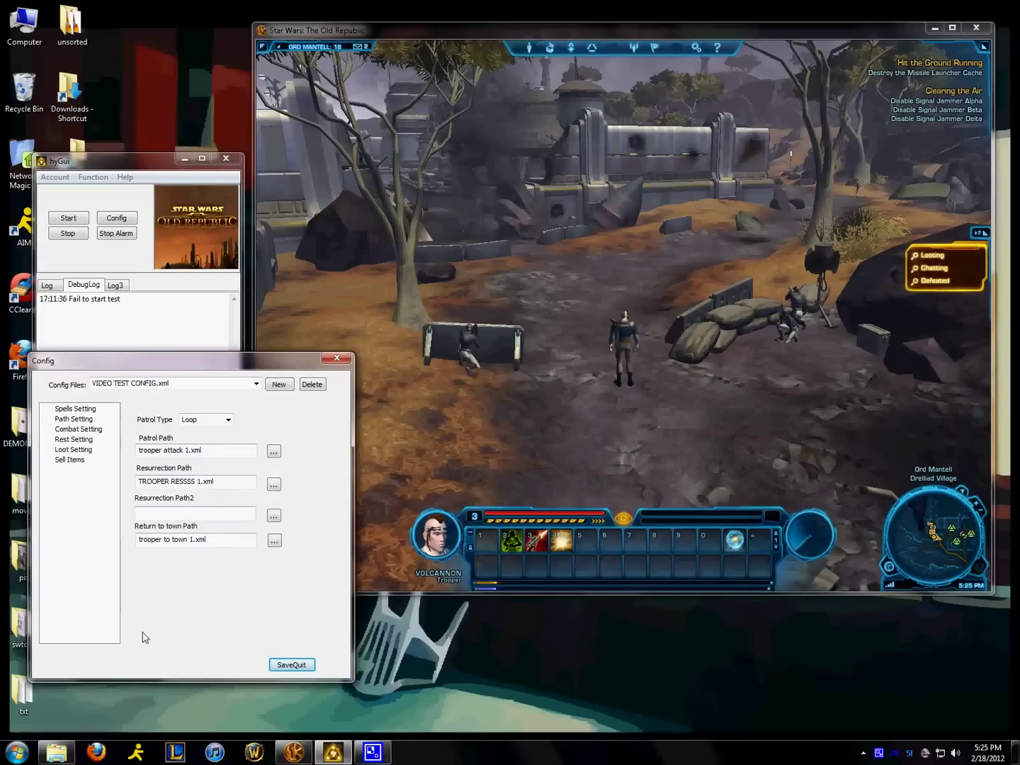
{"action": "left_click", "coordinate": [290, 666]}
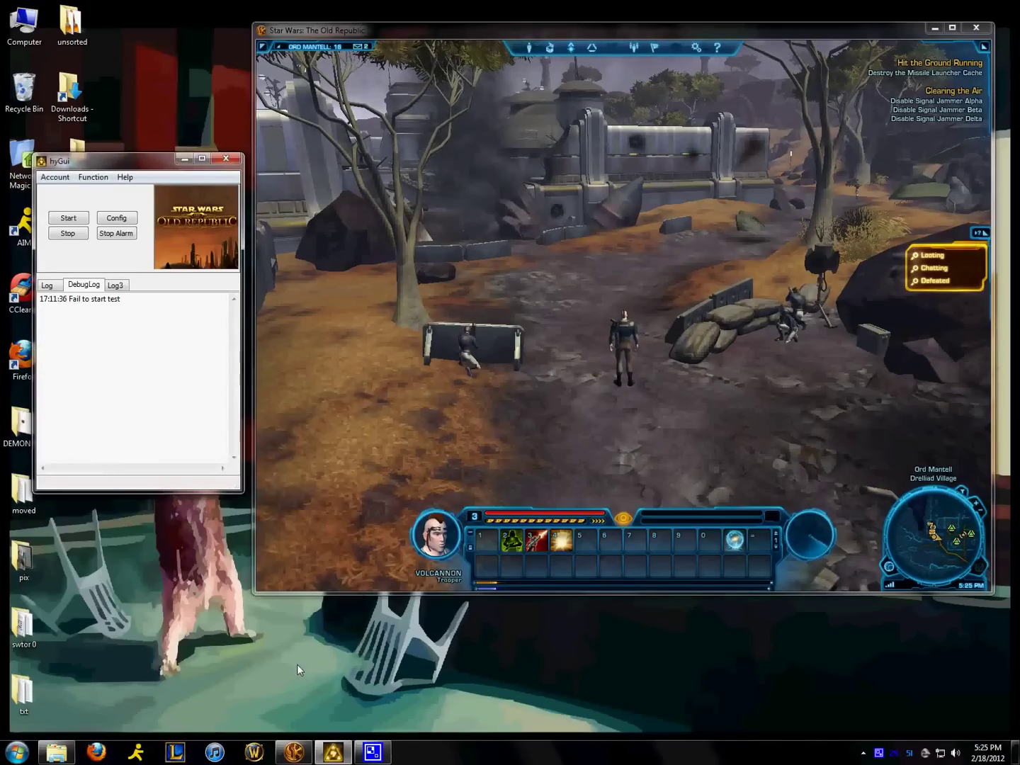
Start the bot and let the character fight the Separatist Scout and Separatist Sympathizer on the patrol route
{"action": "left_click", "coordinate": [68, 218]}
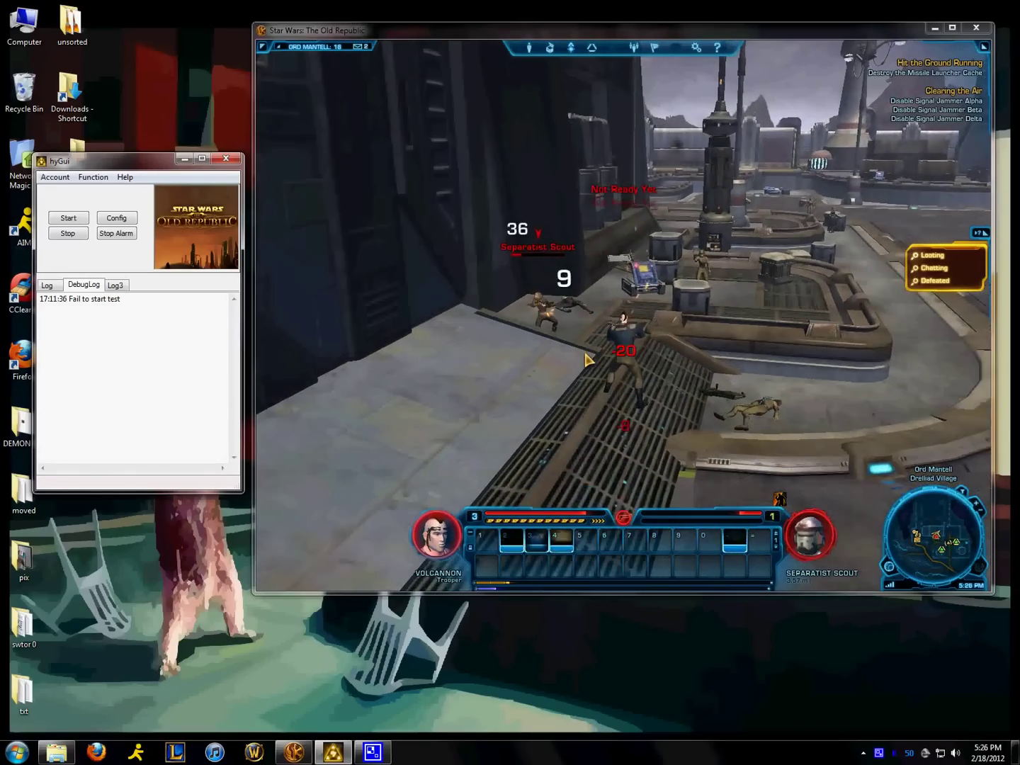
{"action": "key", "text": "d"}
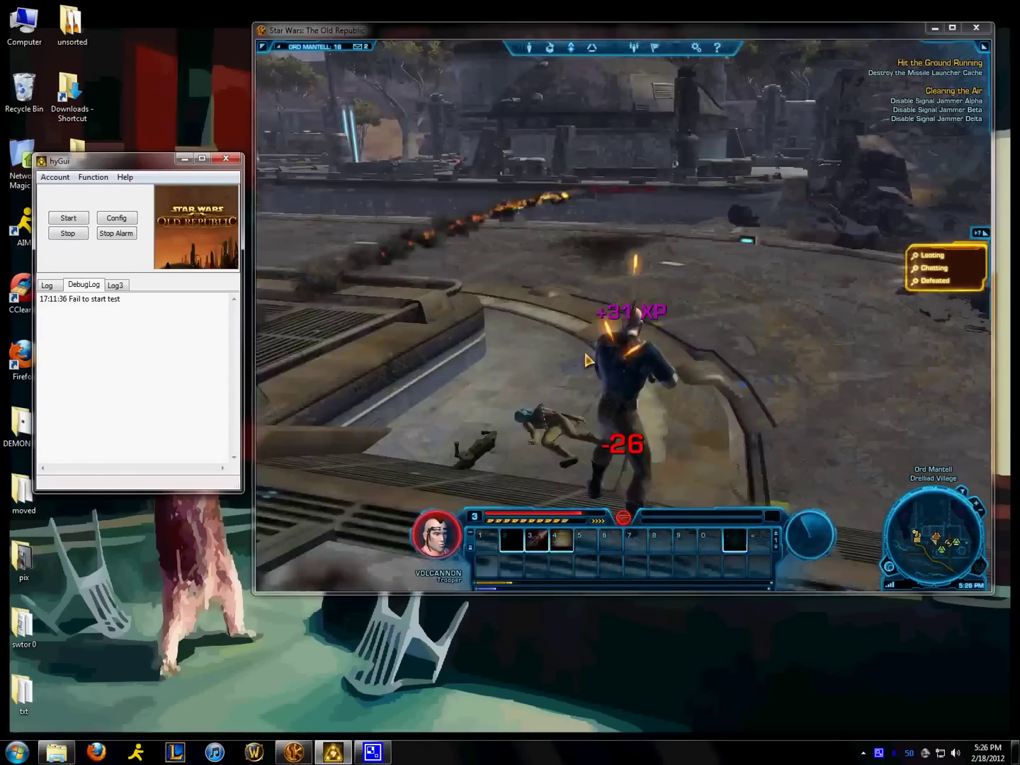
{"action": "key", "text": "d"}
{"action": "key", "text": "Tab"}
{"action": "key", "text": "3"}
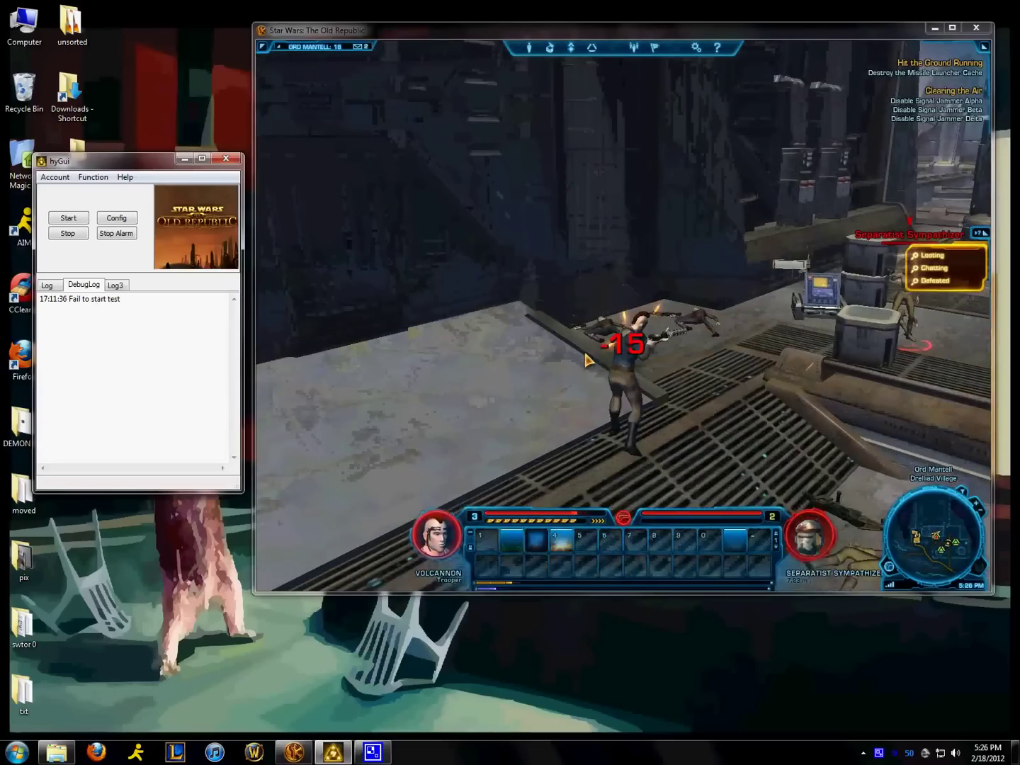
{"action": "key", "text": "3"}
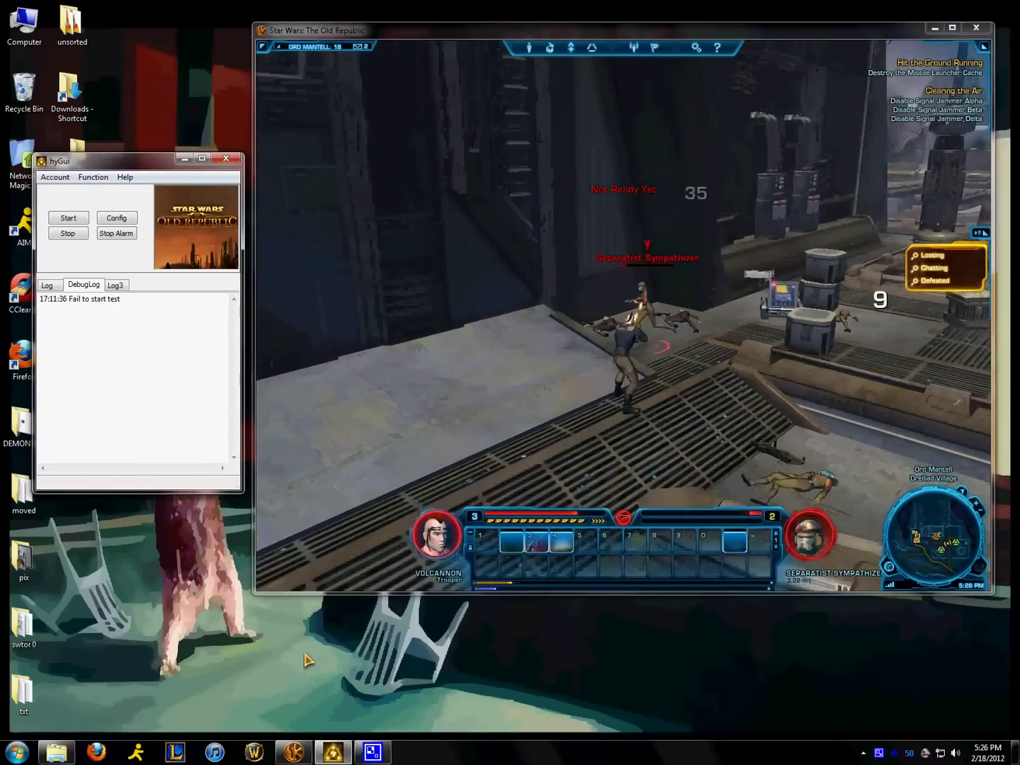
{"action": "left_click", "coordinate": [305, 654]}
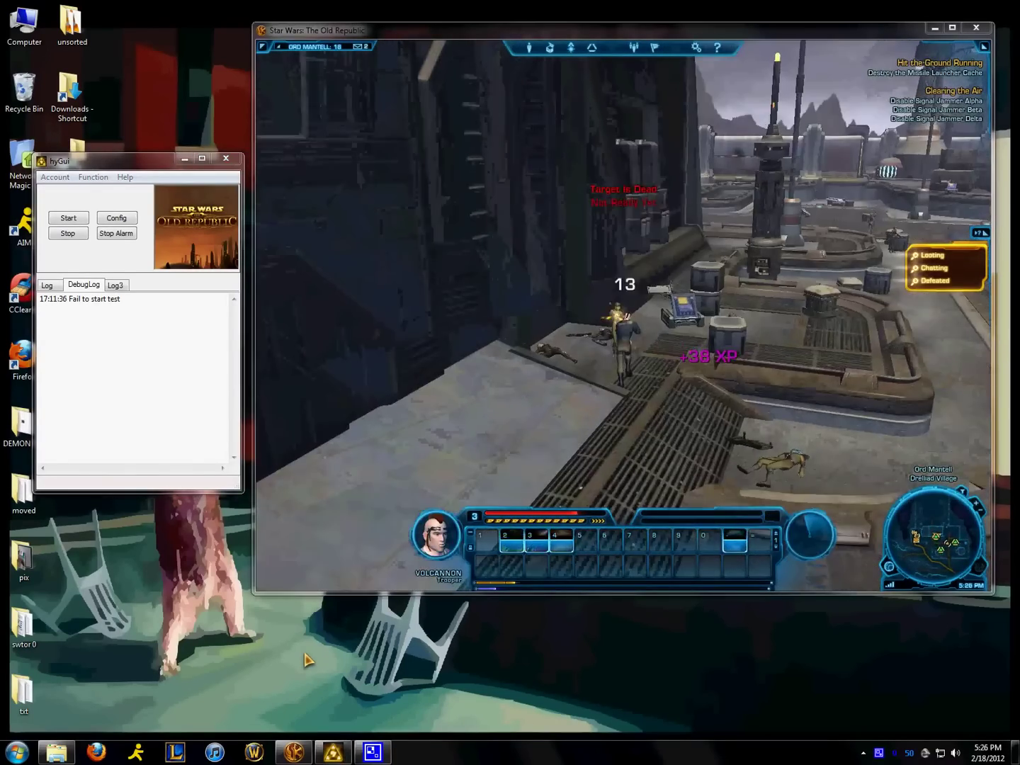